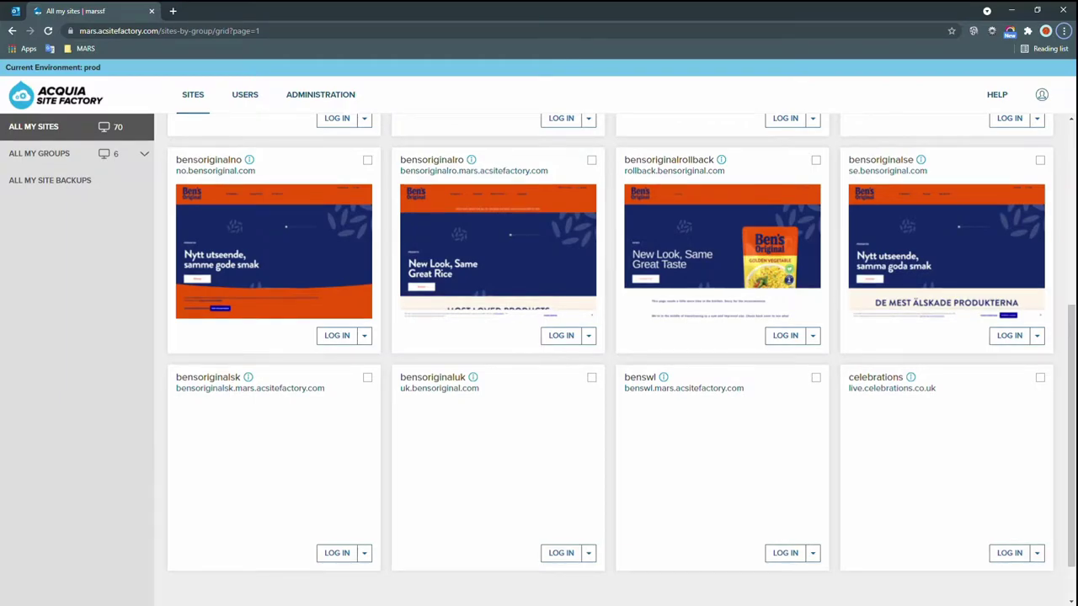
Duplicate the benswl site to the subdomain bensdemo as a full site clone.
{"action": "left_click", "coordinate": [813, 553]}
{"action": "scroll", "coordinate": [780, 555], "scroll_direction": "down", "scroll_amount": 2}
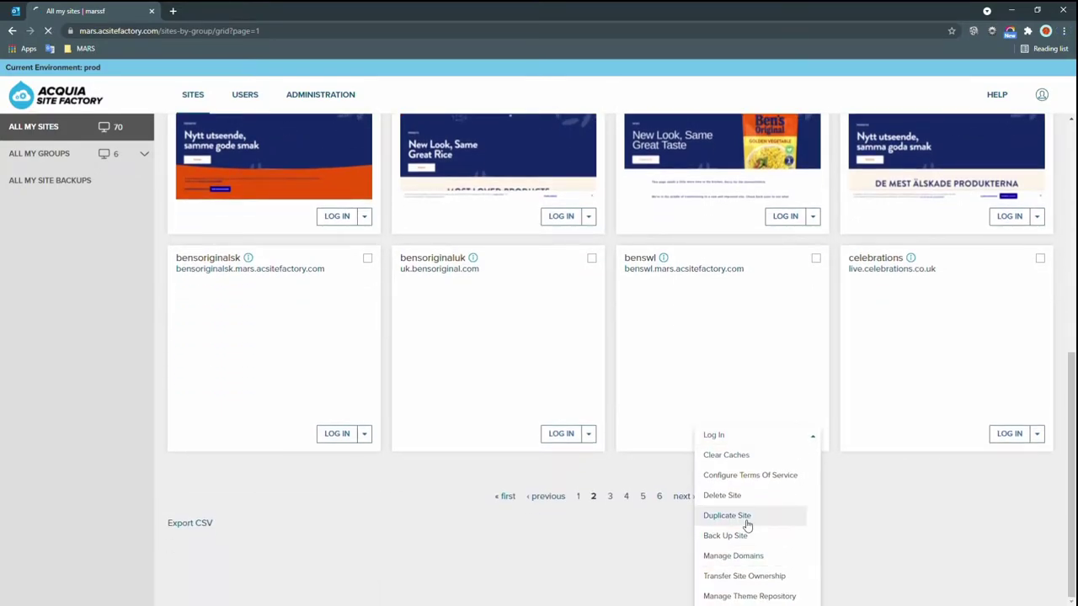
{"action": "left_click", "coordinate": [746, 524]}
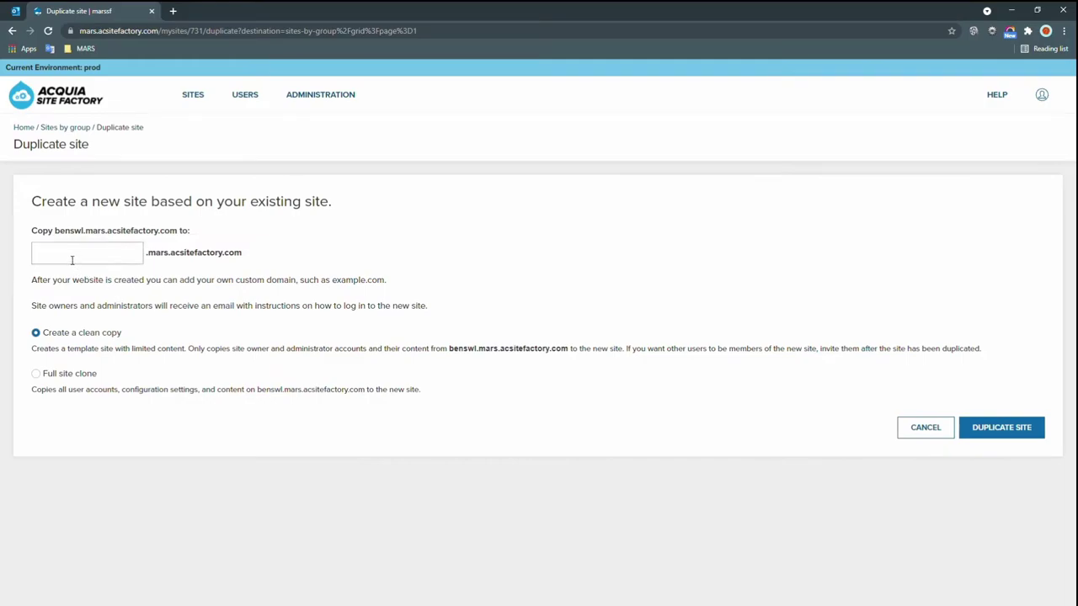
{"action": "left_click", "coordinate": [72, 259]}
{"action": "type", "text": "bensdemo"}
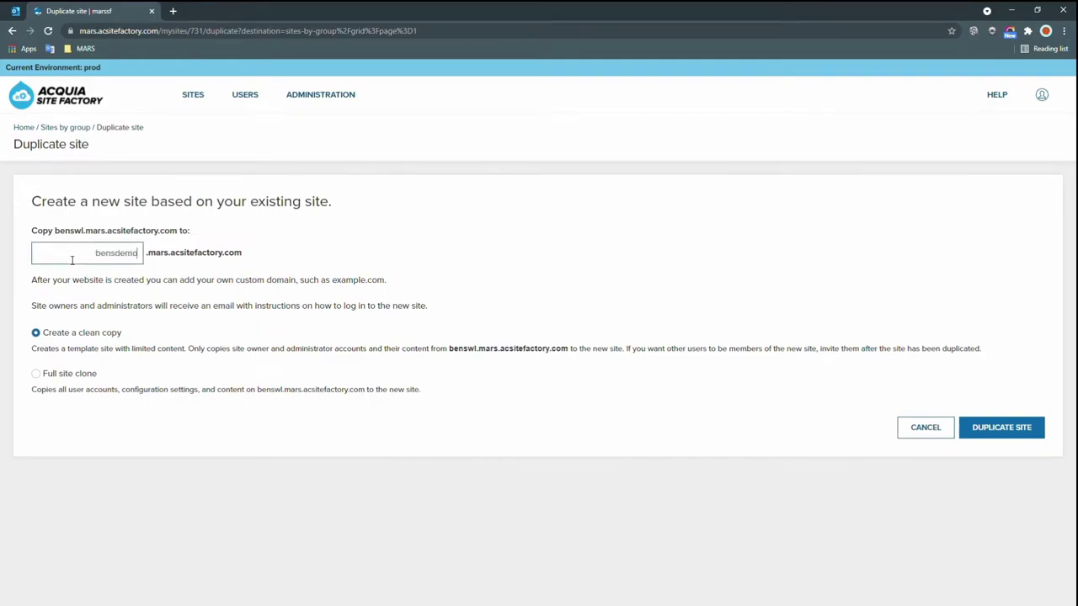
{"action": "left_click", "coordinate": [68, 375]}
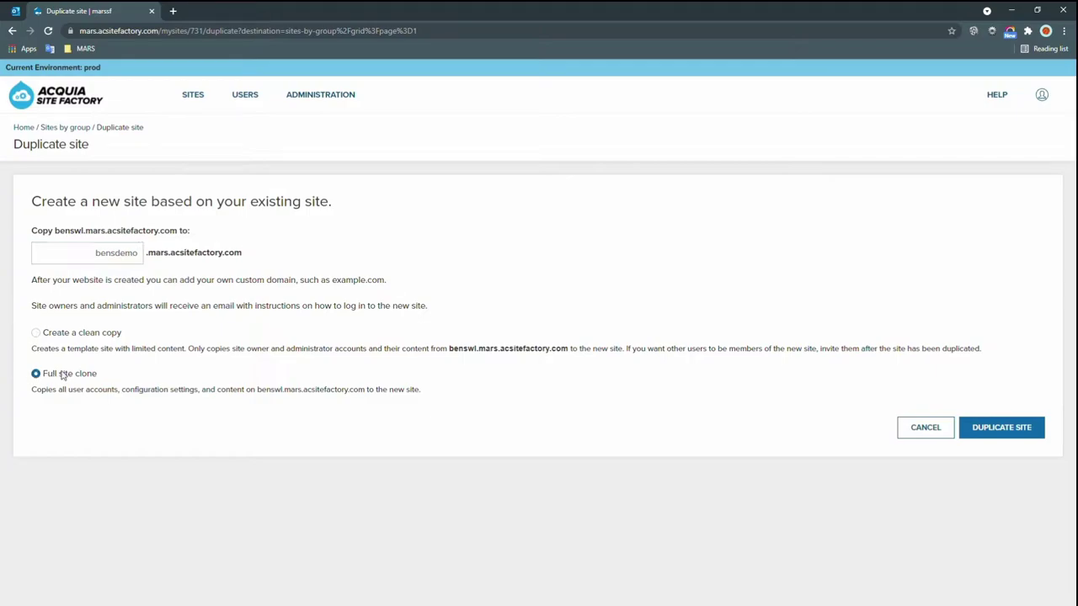
{"action": "left_click", "coordinate": [1017, 429]}
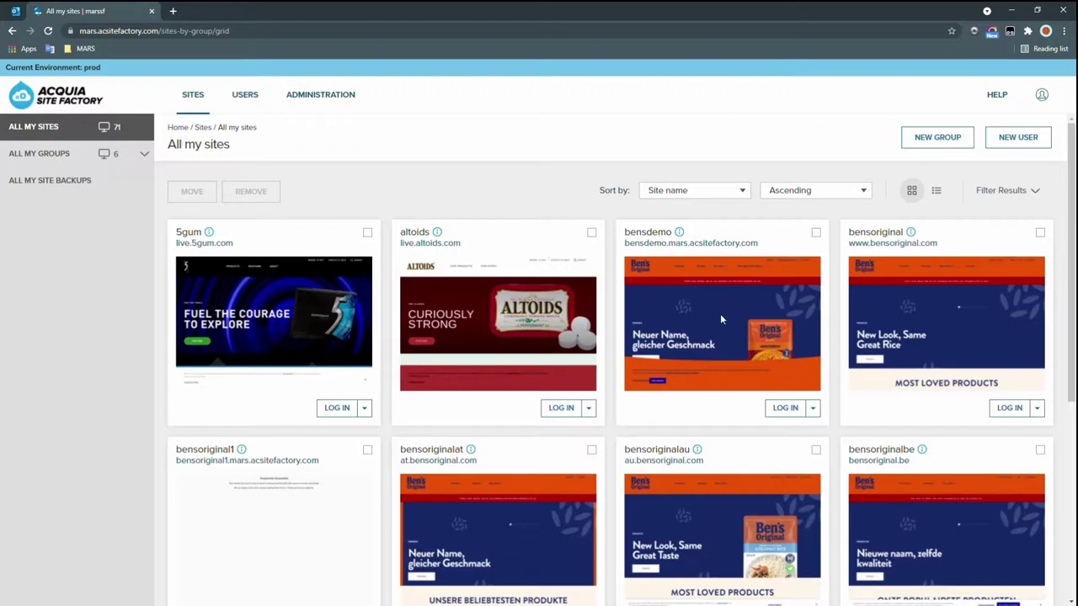
Log in to the bensdemo site and examine its Alle Produkte page.
{"action": "left_click", "coordinate": [785, 409]}
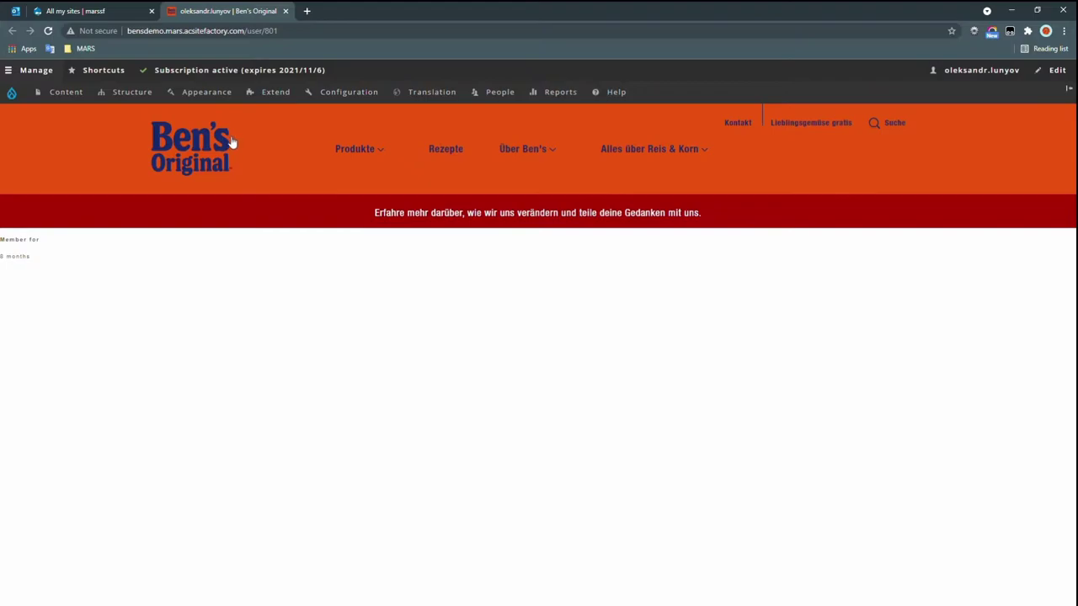
{"action": "mouse_move", "coordinate": [358, 152]}
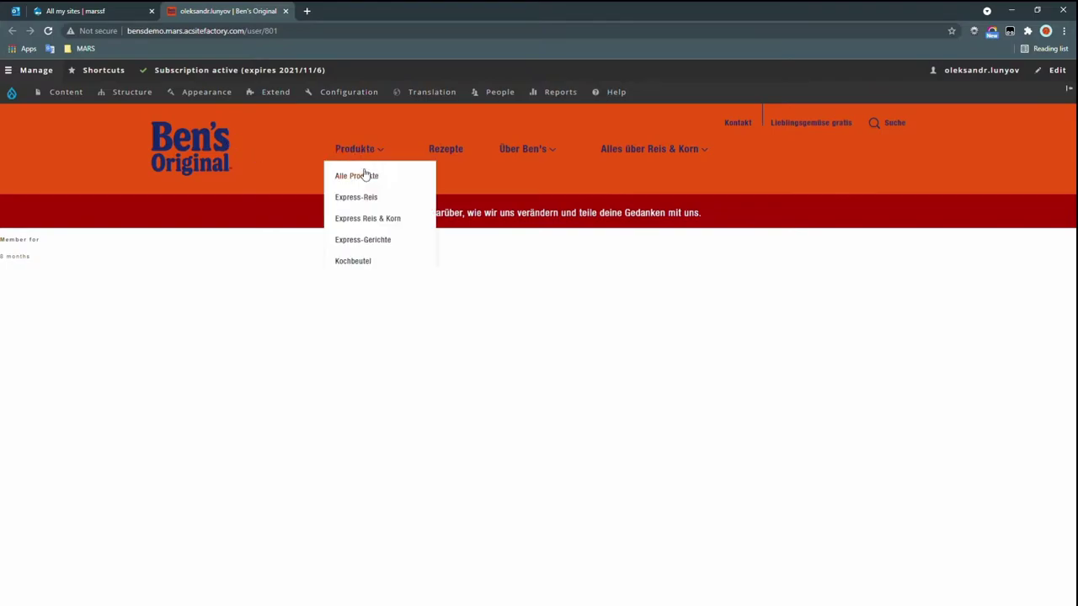
{"action": "left_click", "coordinate": [371, 177]}
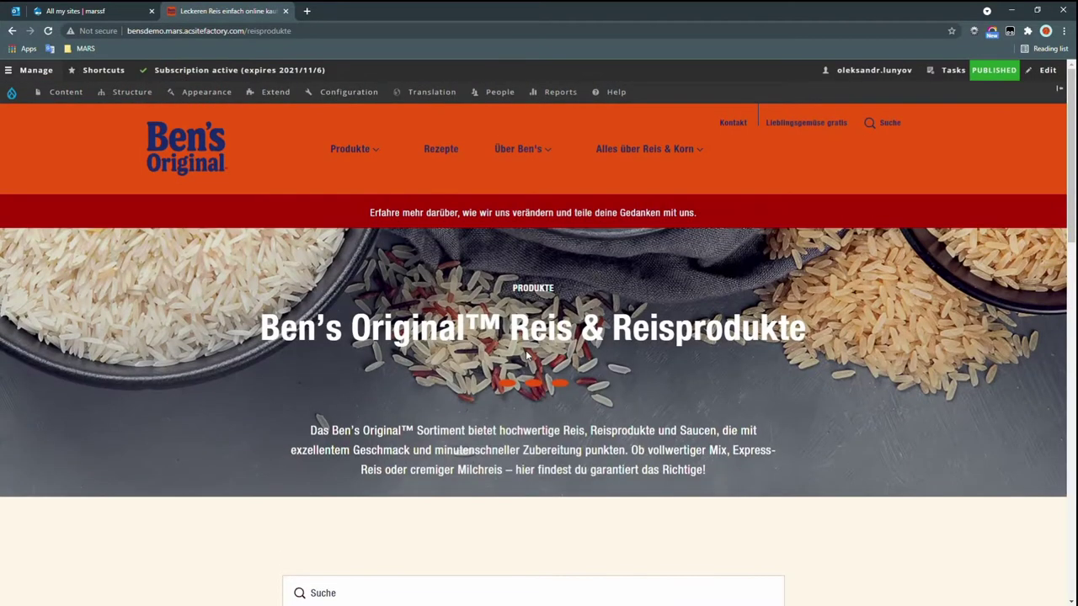
{"action": "scroll", "coordinate": [527, 351], "scroll_direction": "down", "scroll_amount": 6}
{"action": "scroll", "coordinate": [534, 349], "scroll_direction": "up", "scroll_amount": 4}
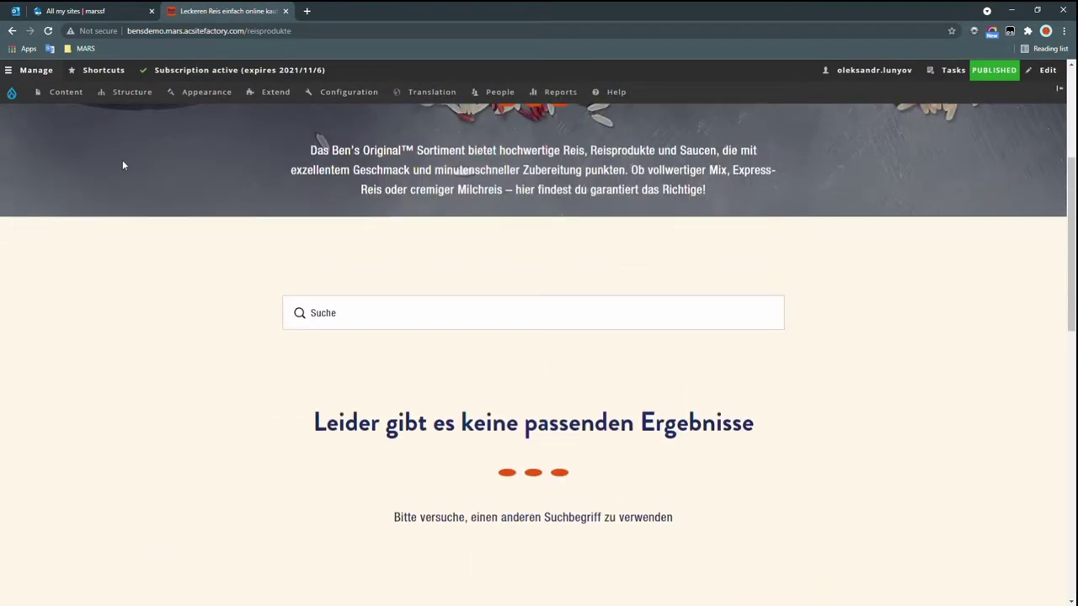
Open the site's content overview and filter it by the Product Variant content type.
{"action": "left_click", "coordinate": [68, 92]}
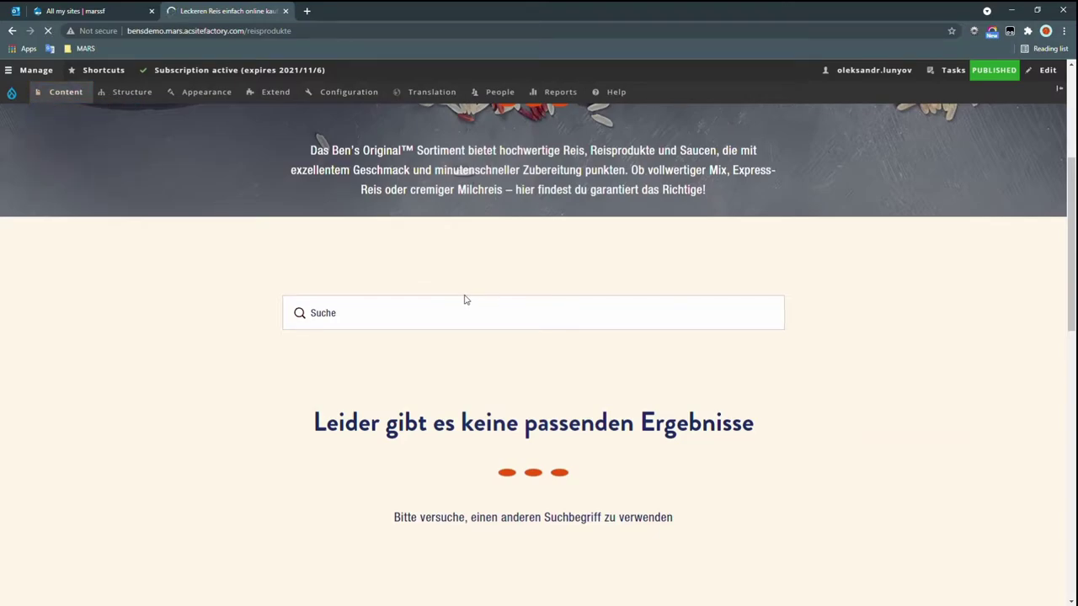
{"action": "scroll", "coordinate": [477, 308], "scroll_direction": "down", "scroll_amount": 3}
{"action": "scroll", "coordinate": [282, 301], "scroll_direction": "up", "scroll_amount": 3}
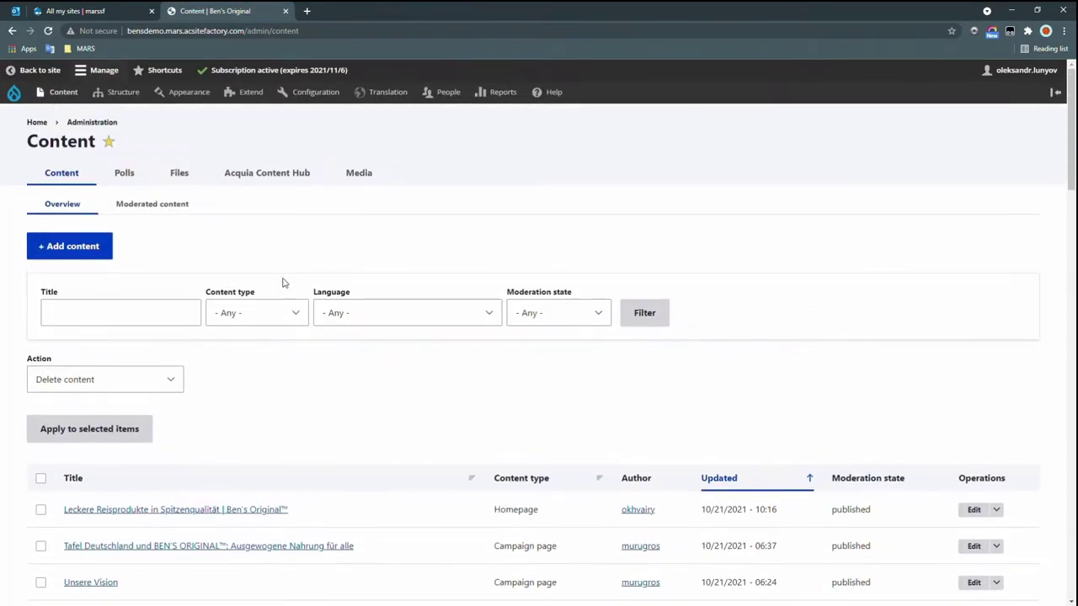
{"action": "left_click", "coordinate": [278, 313]}
{"action": "left_click", "coordinate": [247, 494]}
{"action": "left_click", "coordinate": [649, 325]}
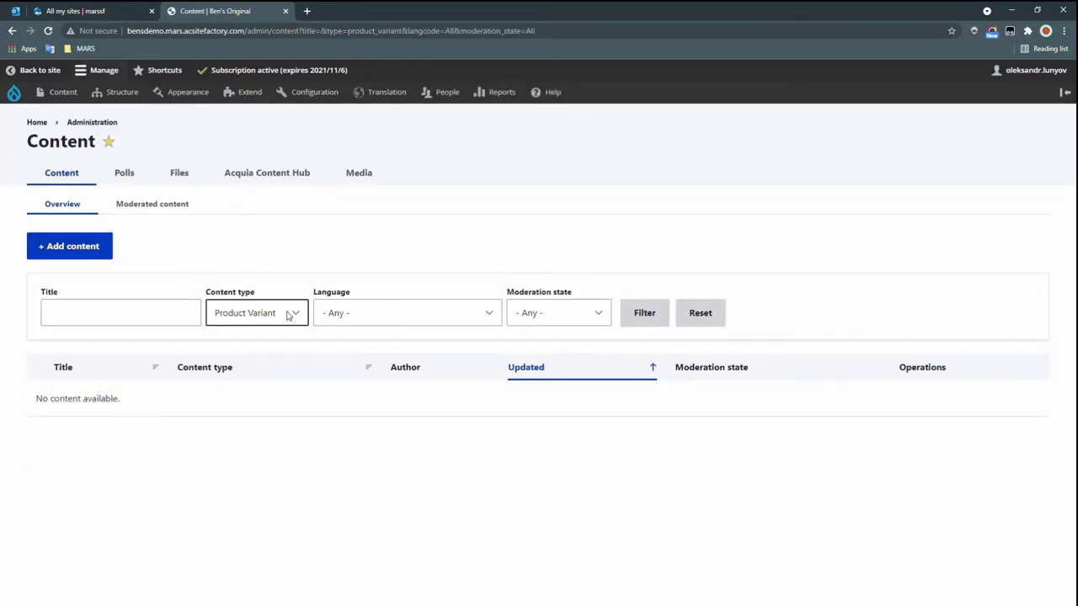
Filter the content overview by the Product content type instead.
{"action": "left_click", "coordinate": [289, 315]}
{"action": "left_click", "coordinate": [249, 476]}
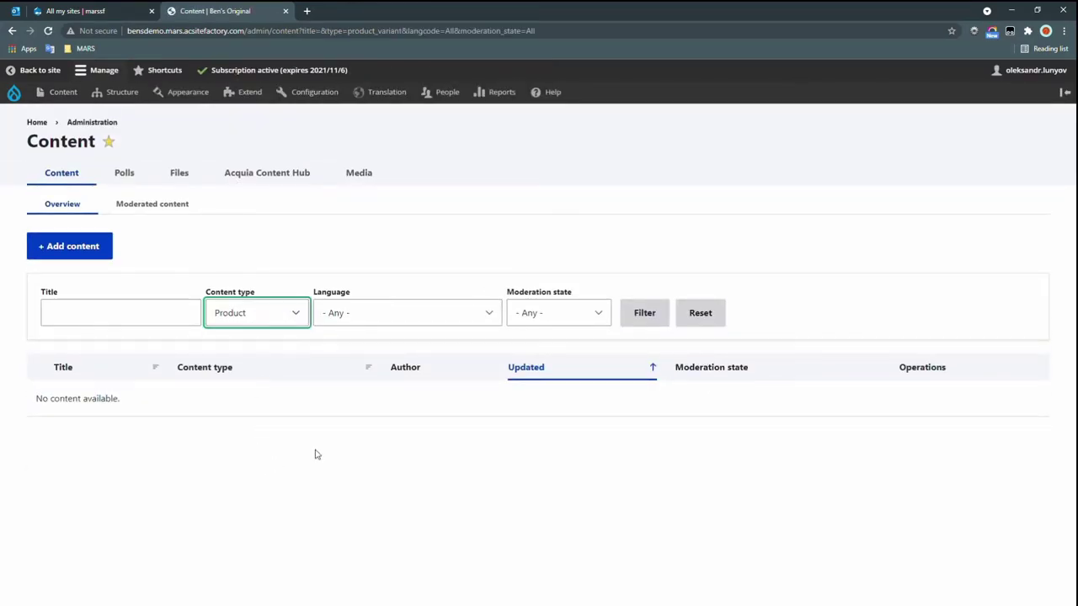
{"action": "left_click", "coordinate": [661, 320]}
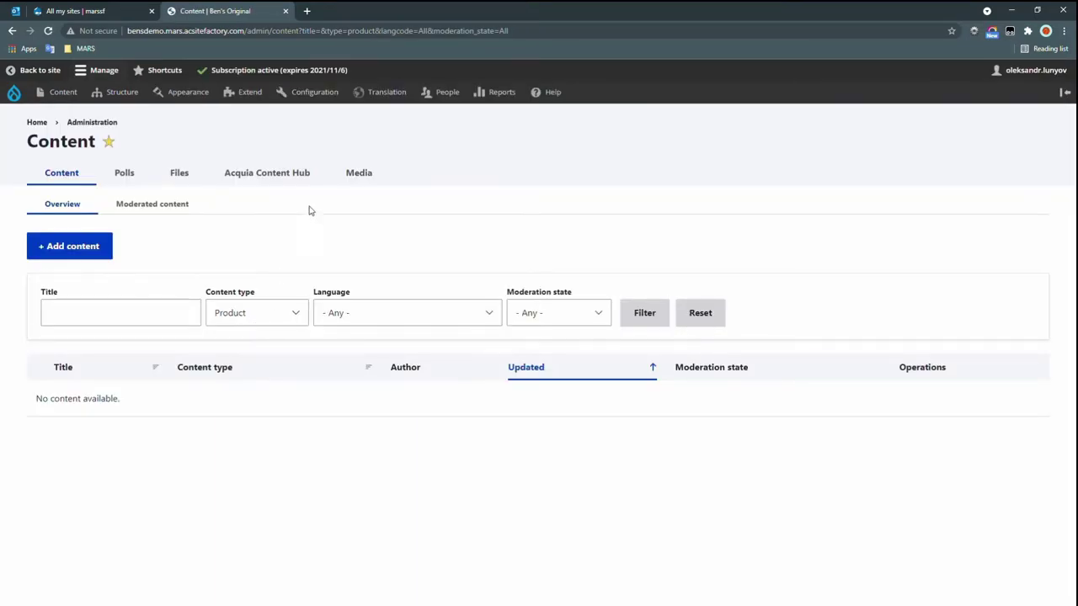
Open the Salsify configuration among the web services and set the Salsify approach to Multichannel approach.
{"action": "mouse_move", "coordinate": [318, 94]}
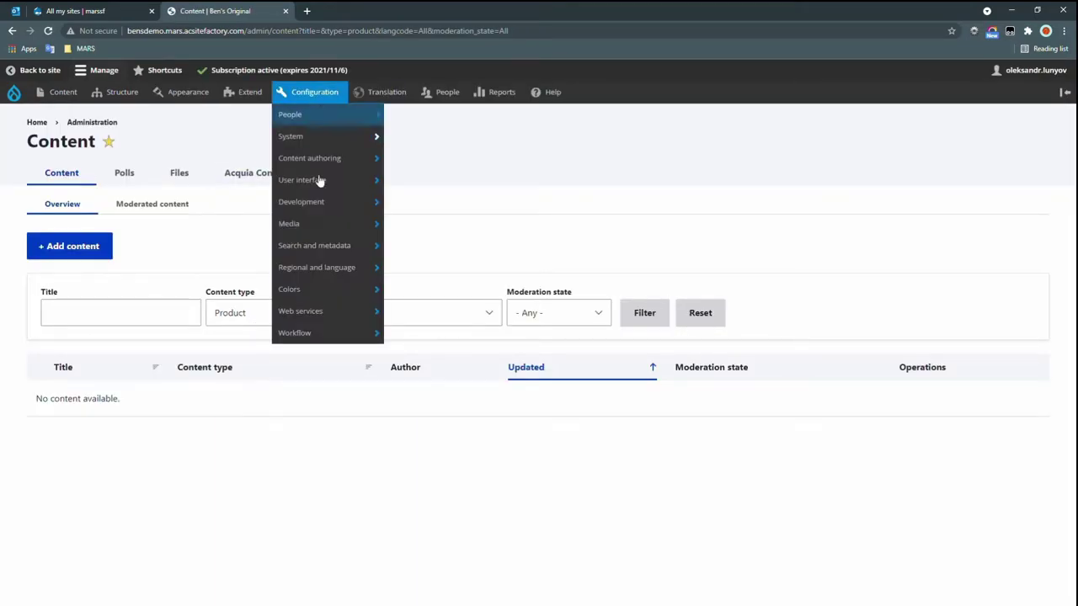
{"action": "left_click", "coordinate": [302, 317]}
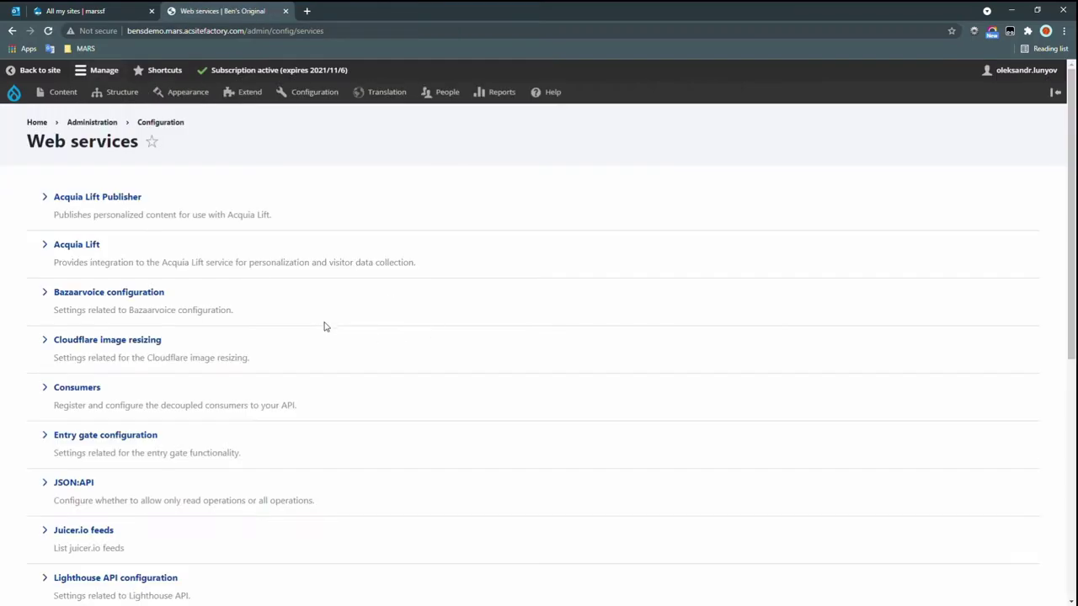
{"action": "scroll", "coordinate": [334, 331], "scroll_direction": "down", "scroll_amount": 1}
{"action": "scroll", "coordinate": [334, 332], "scroll_direction": "down", "scroll_amount": 2}
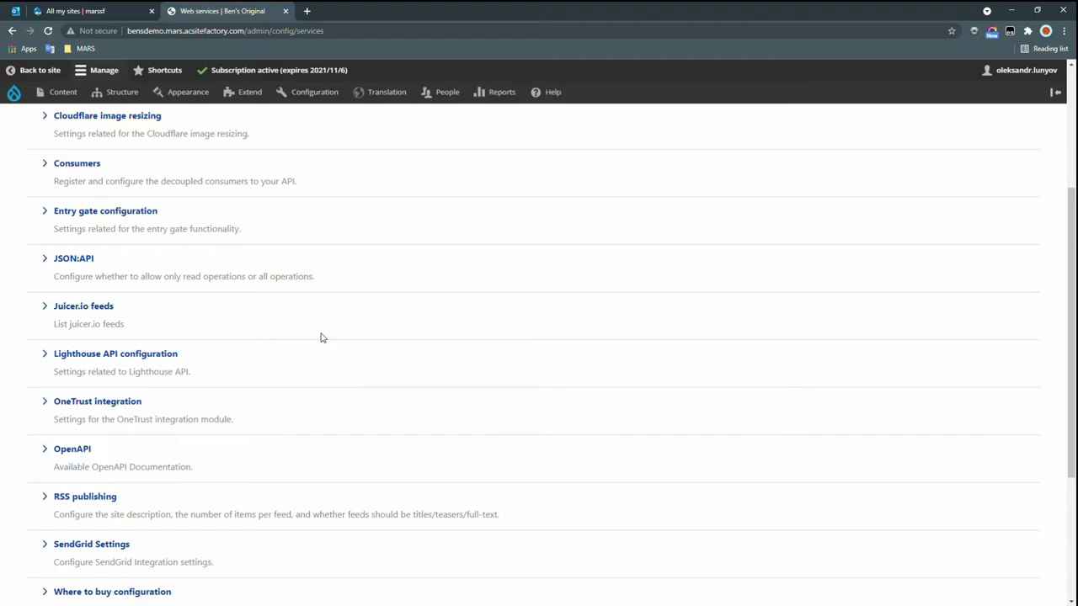
{"action": "scroll", "coordinate": [303, 354], "scroll_direction": "down", "scroll_amount": 3}
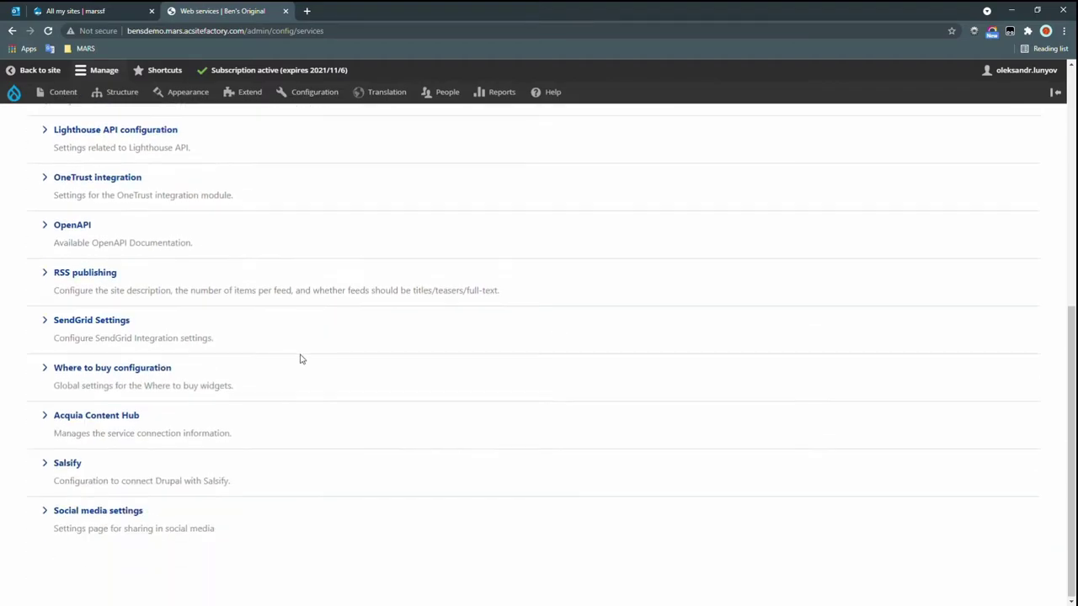
{"action": "left_click", "coordinate": [77, 463]}
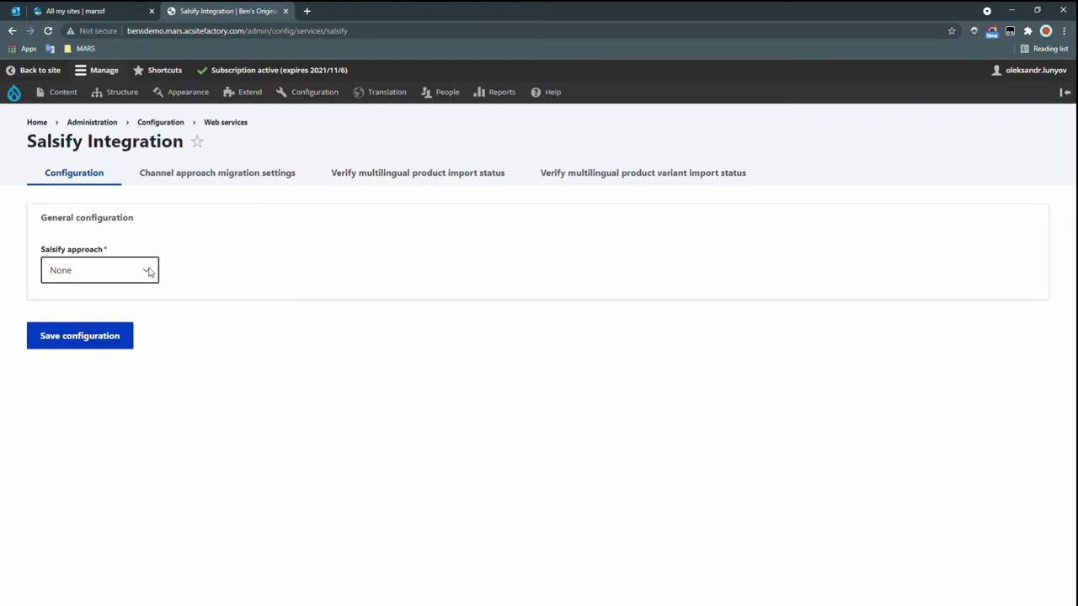
{"action": "left_click", "coordinate": [149, 271]}
{"action": "left_click", "coordinate": [115, 322]}
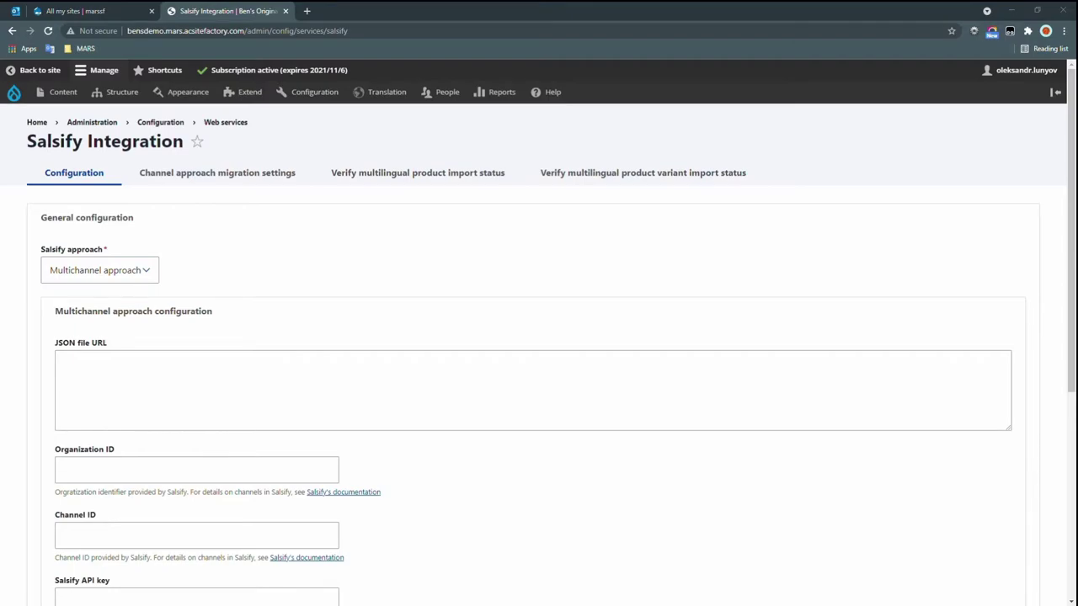
Fill in the Salsify organization ID, the channel ID 322166 and the Salsify API key.
{"action": "left_click", "coordinate": [134, 471]}
{"action": "key", "text": "ctrl+v"}
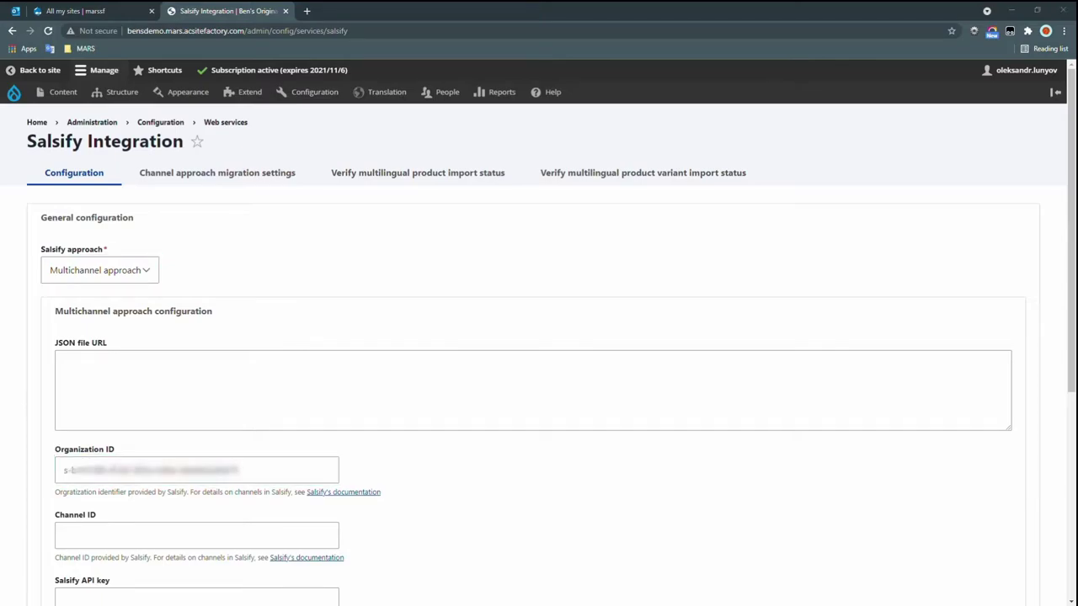
{"action": "left_click", "coordinate": [85, 535]}
{"action": "type", "text": "322166"}
{"action": "left_click", "coordinate": [169, 534]}
{"action": "scroll", "coordinate": [168, 506], "scroll_direction": "down", "scroll_amount": 2}
{"action": "left_click", "coordinate": [85, 432]}
{"action": "key", "text": "ctrl+v"}
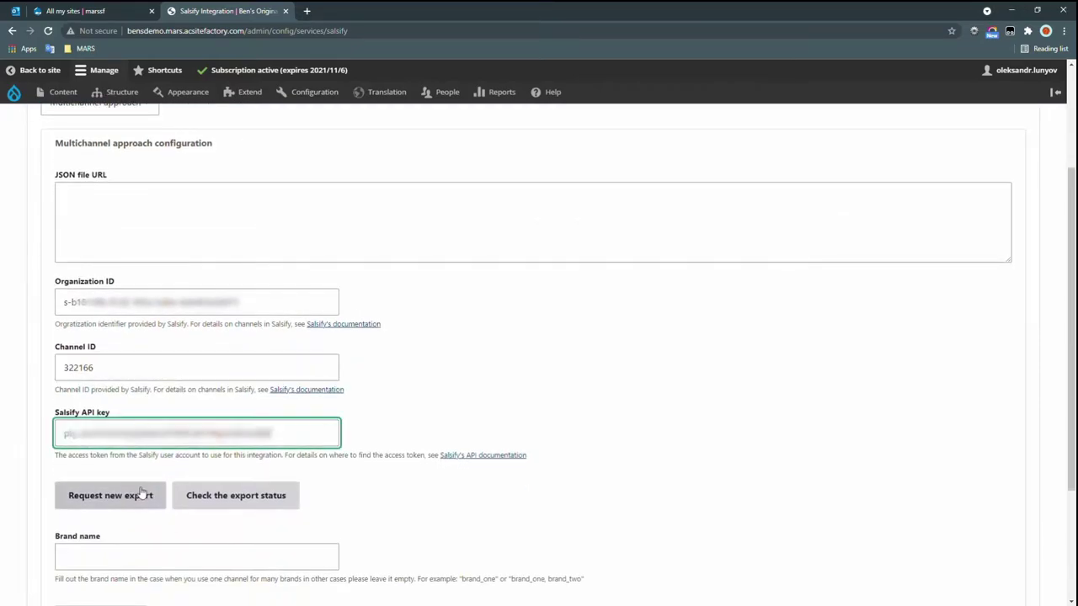
Request a new Salsify export and check the export status.
{"action": "left_click", "coordinate": [116, 497]}
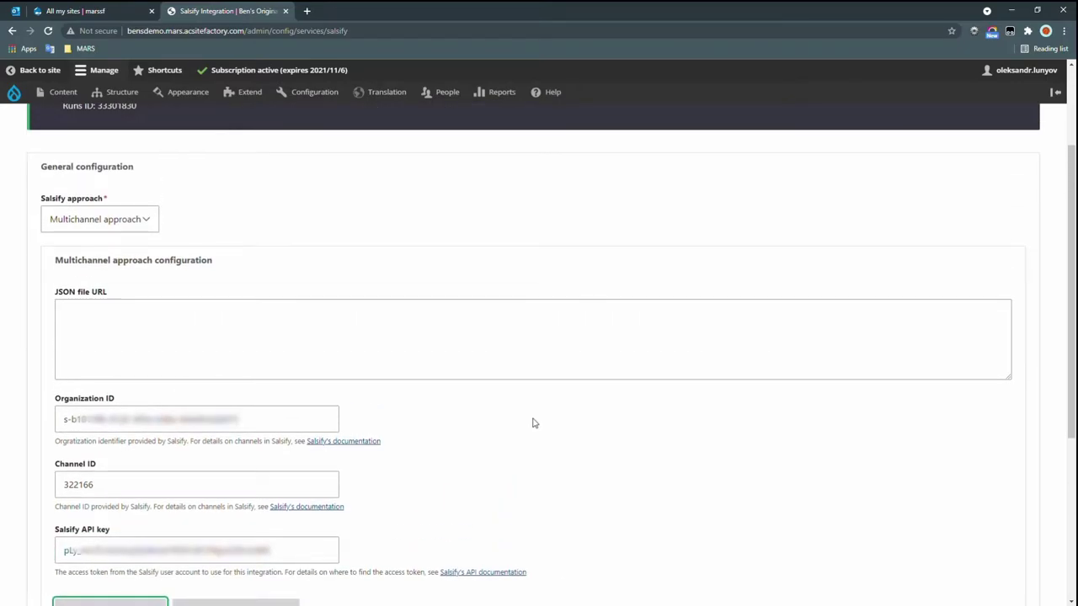
{"action": "scroll", "coordinate": [532, 422], "scroll_direction": "down", "scroll_amount": 6}
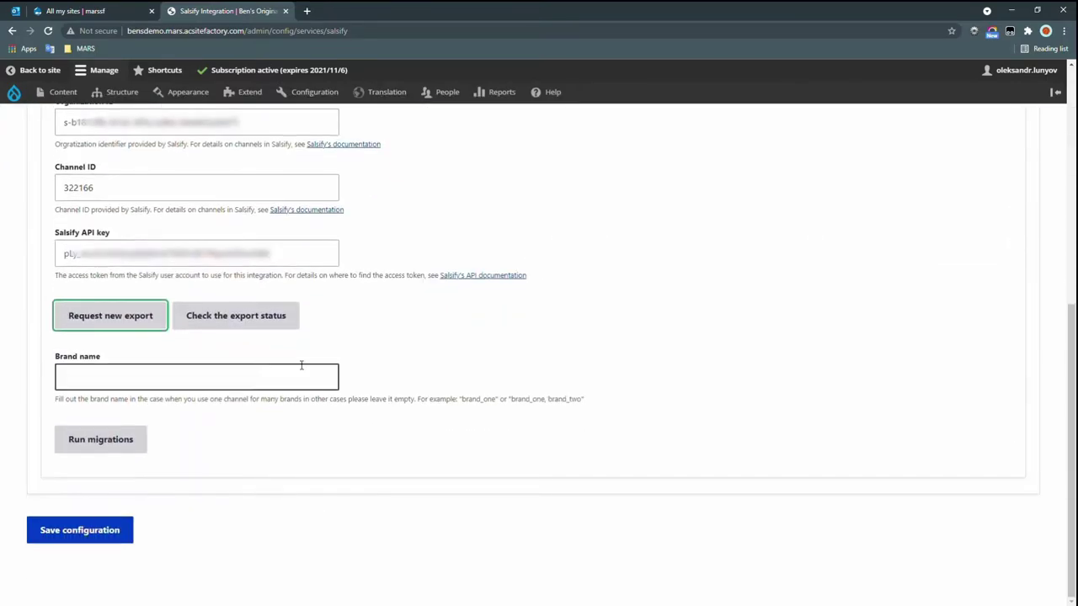
{"action": "left_click", "coordinate": [257, 325]}
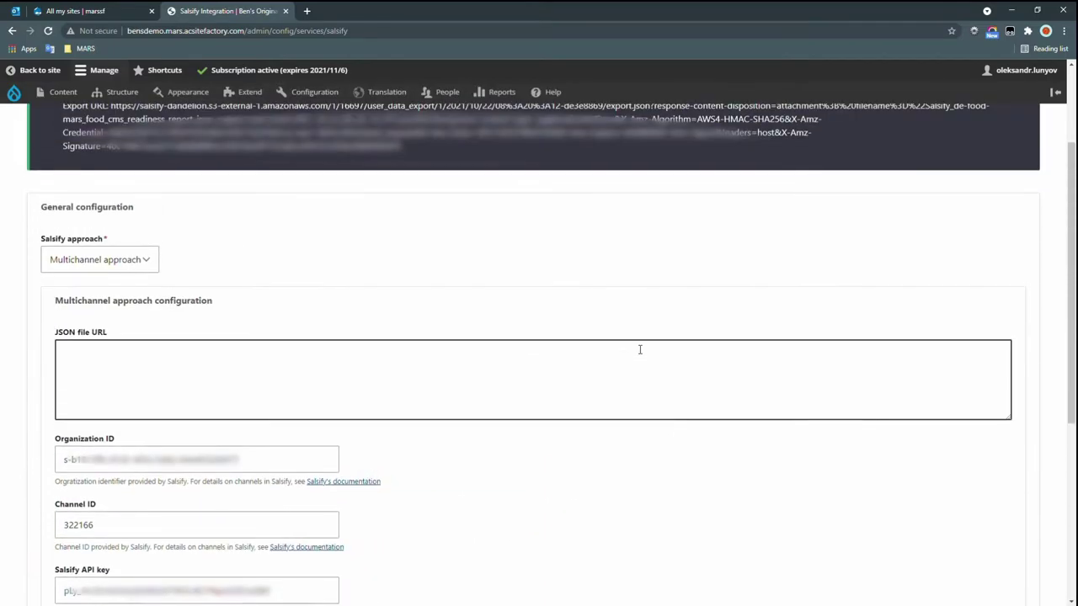
Enter the generated export URL as the JSON file URL and run the migrations with the brand name left empty.
{"action": "key", "text": "F5"}
{"action": "scroll", "coordinate": [598, 383], "scroll_direction": "down", "scroll_amount": 4}
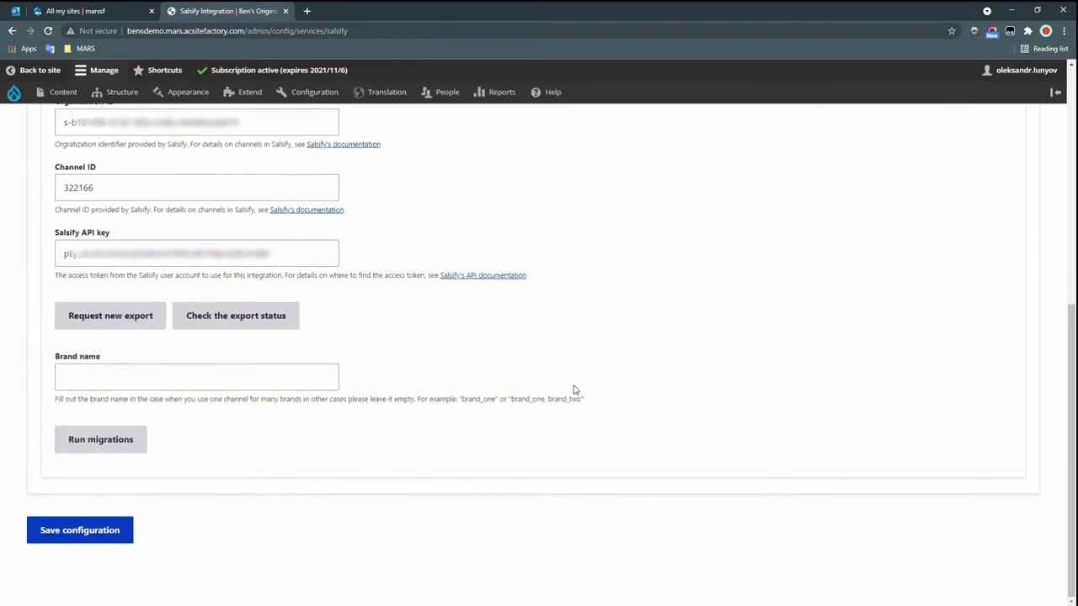
{"action": "left_click", "coordinate": [108, 446]}
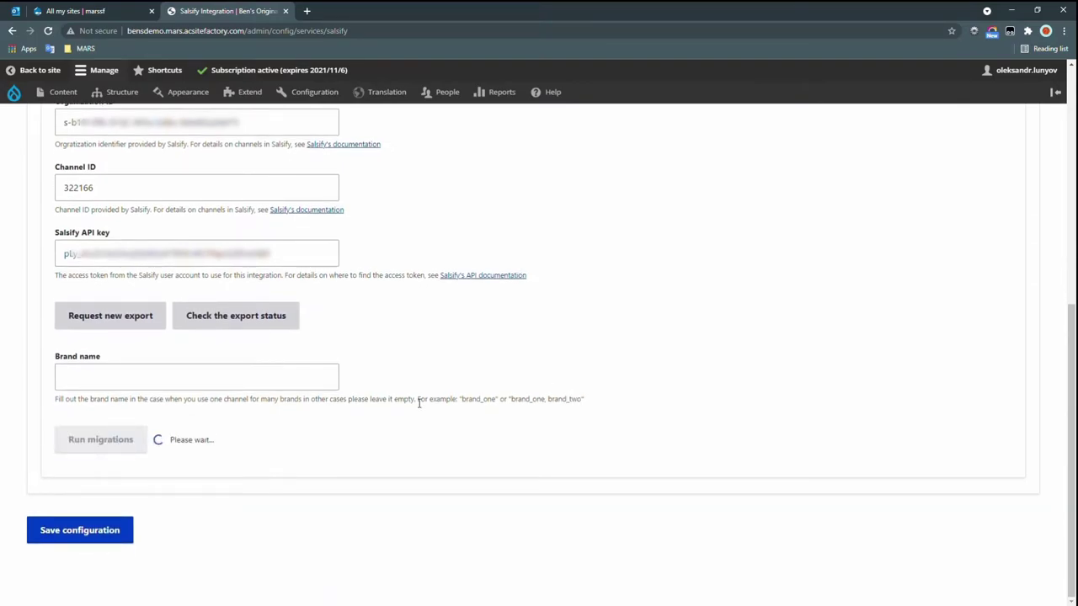
{"action": "scroll", "coordinate": [651, 224], "scroll_direction": "up", "scroll_amount": 1}
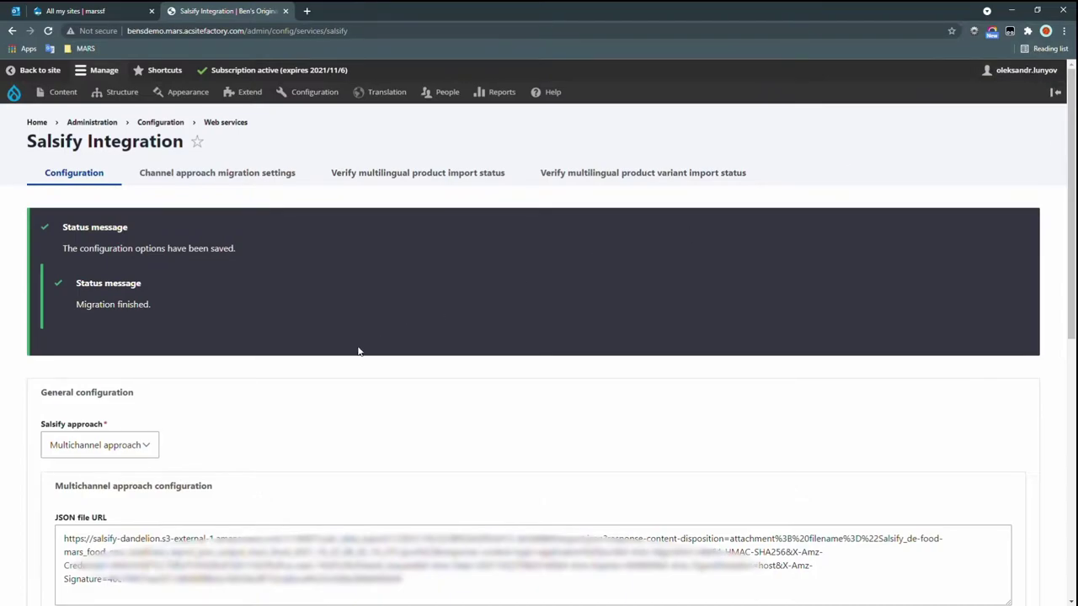
Open the content overview, filter it by the Product content type and examine the imported products.
{"action": "scroll", "coordinate": [360, 347], "scroll_direction": "down", "scroll_amount": 2}
{"action": "scroll", "coordinate": [360, 345], "scroll_direction": "up", "scroll_amount": 2}
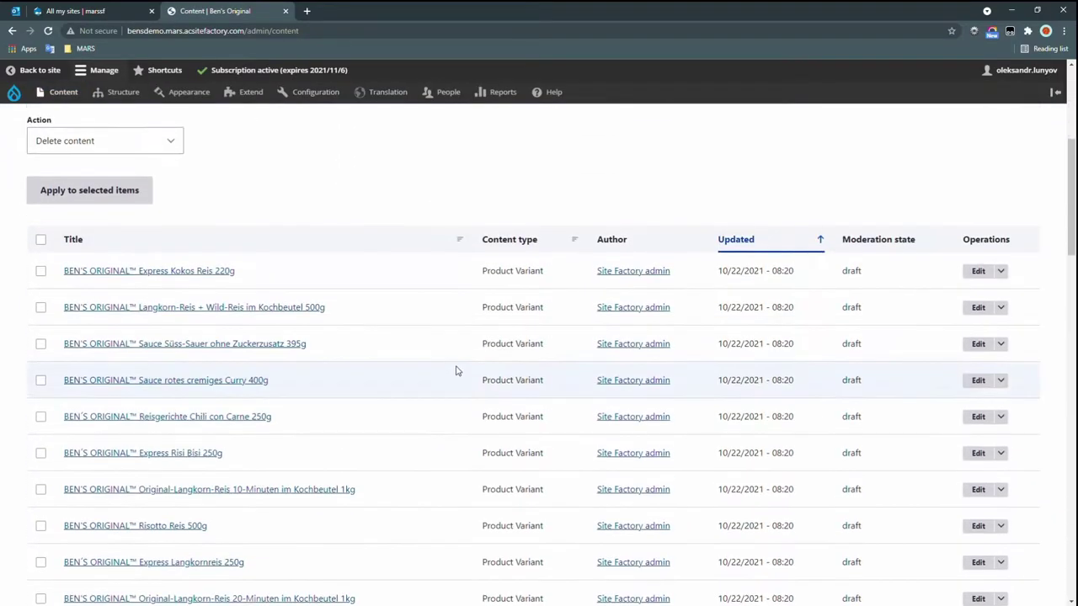
{"action": "scroll", "coordinate": [517, 491], "scroll_direction": "down", "scroll_amount": 2}
{"action": "scroll", "coordinate": [516, 491], "scroll_direction": "up", "scroll_amount": 3}
{"action": "left_click", "coordinate": [296, 184]}
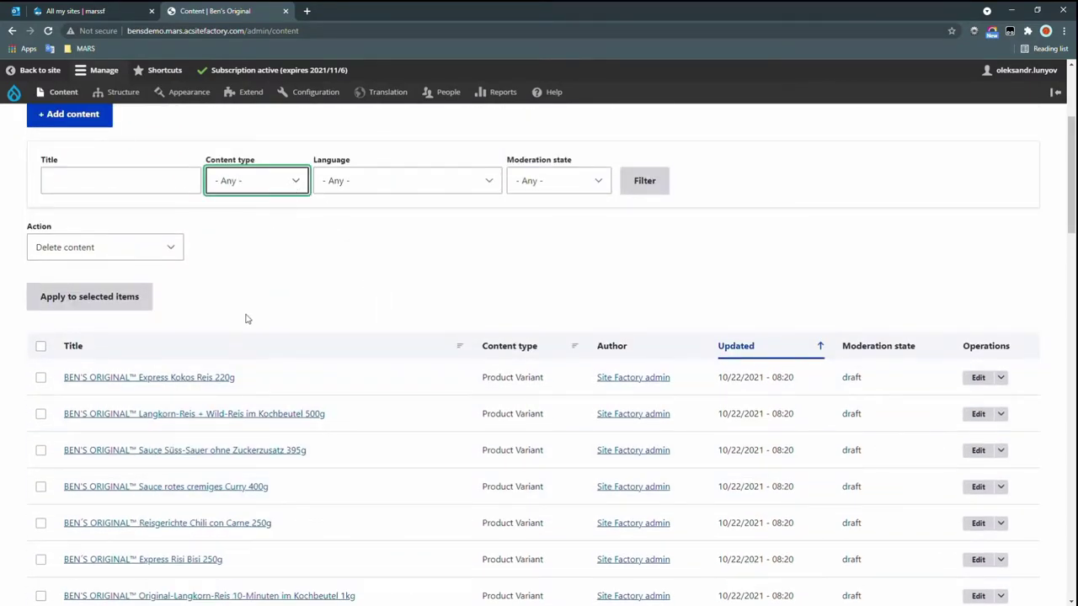
{"action": "left_click", "coordinate": [240, 344]}
{"action": "left_click", "coordinate": [664, 192]}
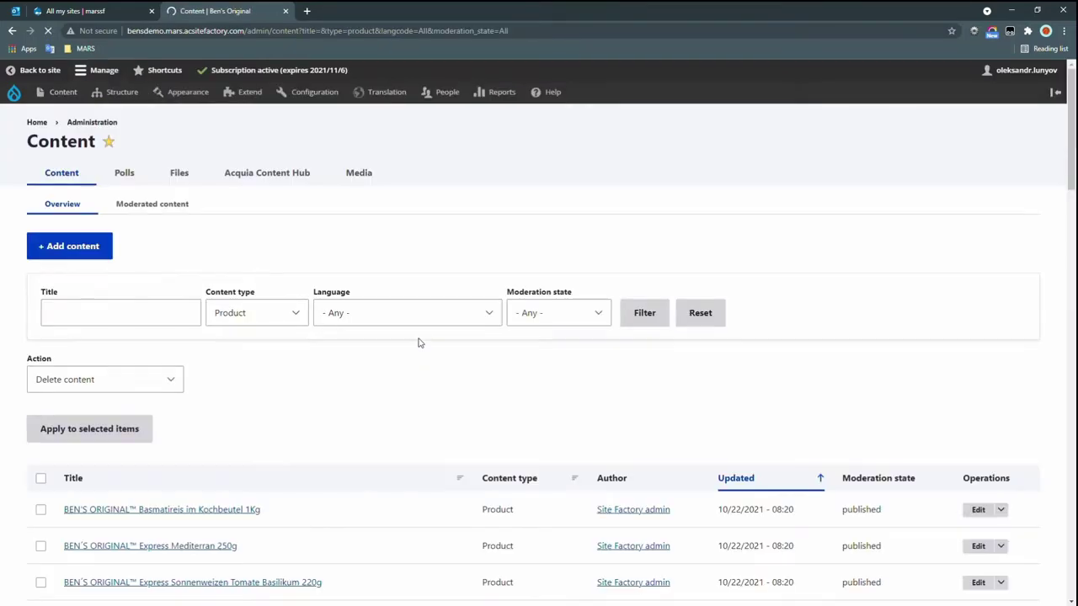
{"action": "scroll", "coordinate": [421, 340], "scroll_direction": "down", "scroll_amount": 5}
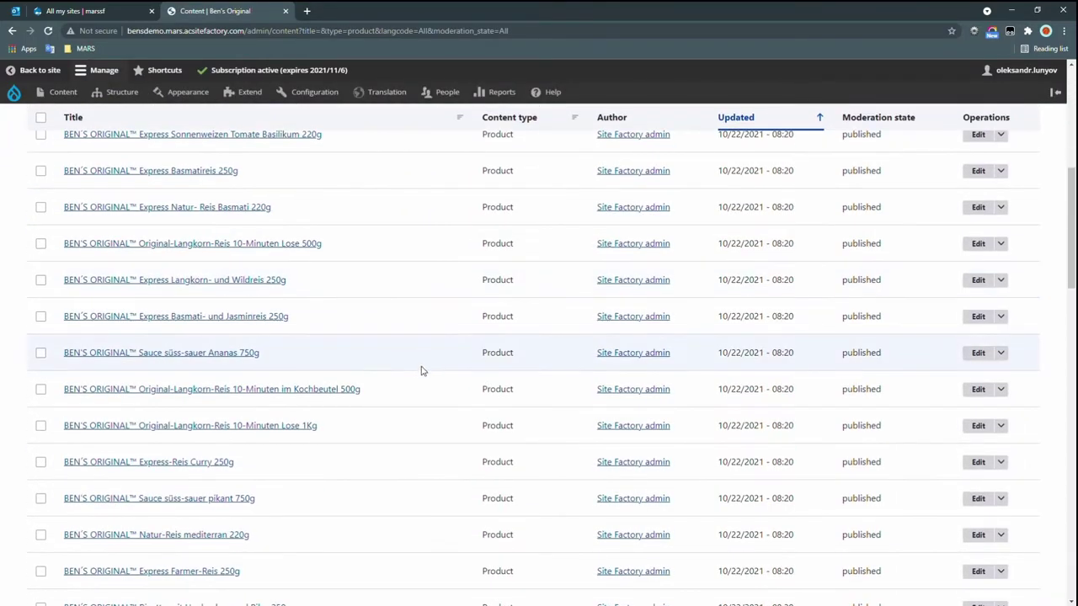
{"action": "scroll", "coordinate": [424, 371], "scroll_direction": "up", "scroll_amount": 5}
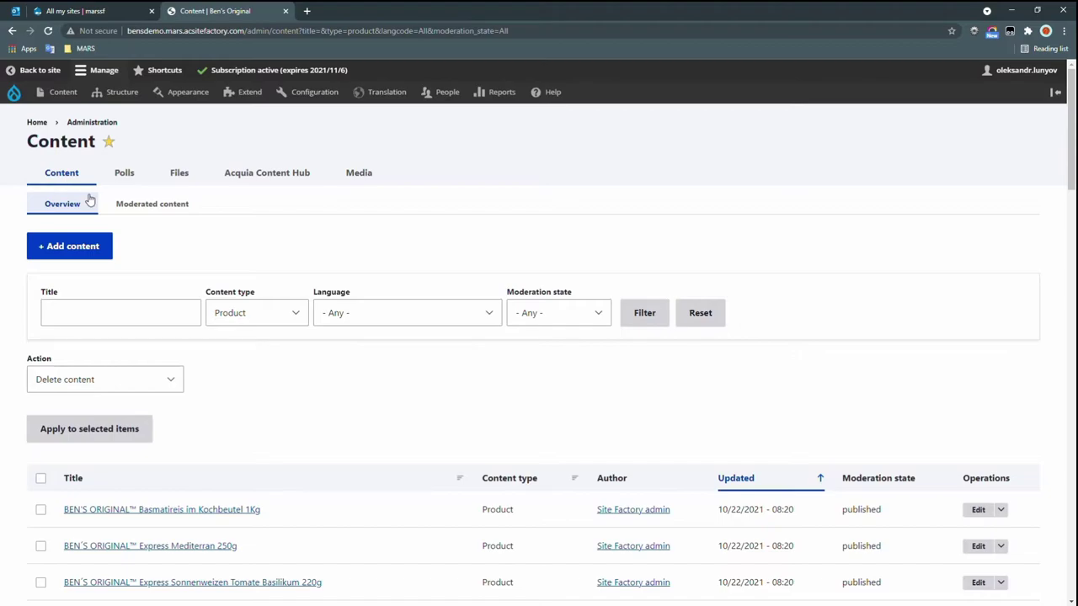
Return to the public site's Alle Produkte page and examine the product cards.
{"action": "left_click", "coordinate": [37, 124]}
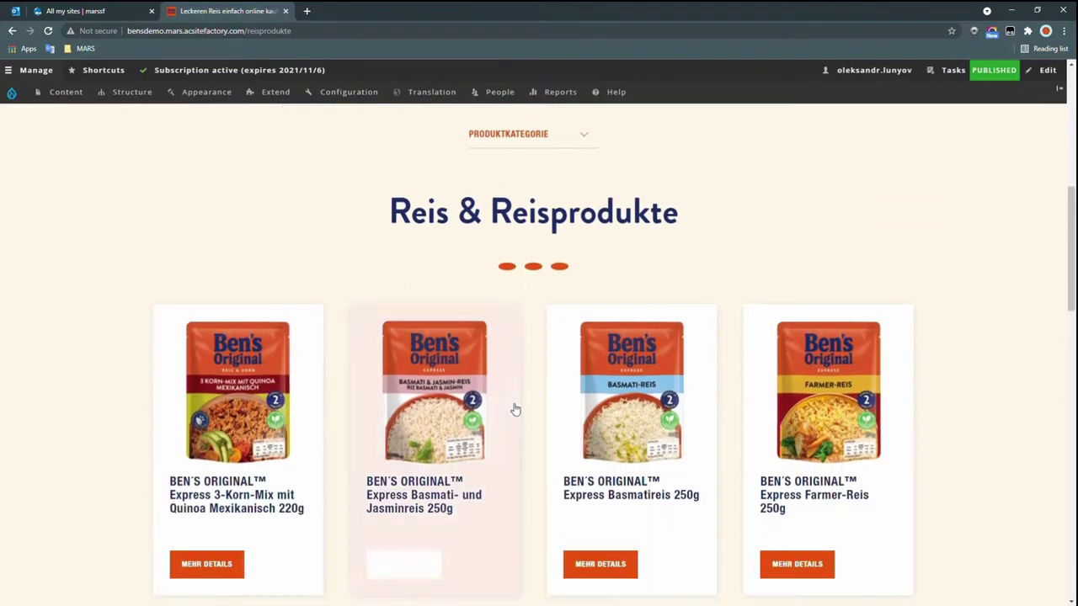
{"action": "scroll", "coordinate": [515, 409], "scroll_direction": "down", "scroll_amount": 5}
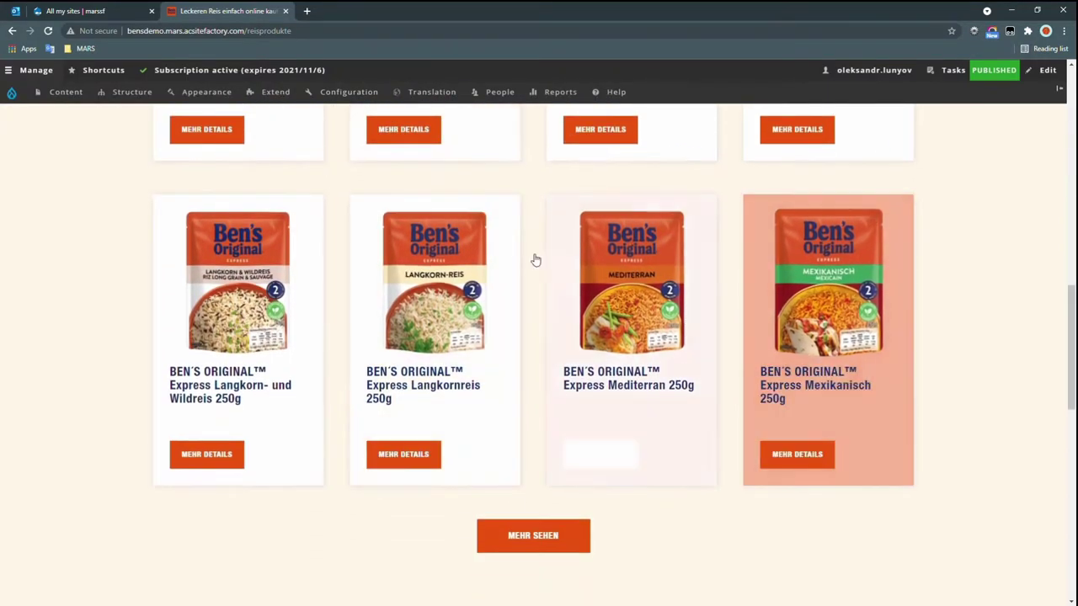
Open the details of the Express 3-Korn-Mix mit Quinoa Mexikanisch 220g product and examine its product page.
{"action": "scroll", "coordinate": [505, 404], "scroll_direction": "up", "scroll_amount": 3}
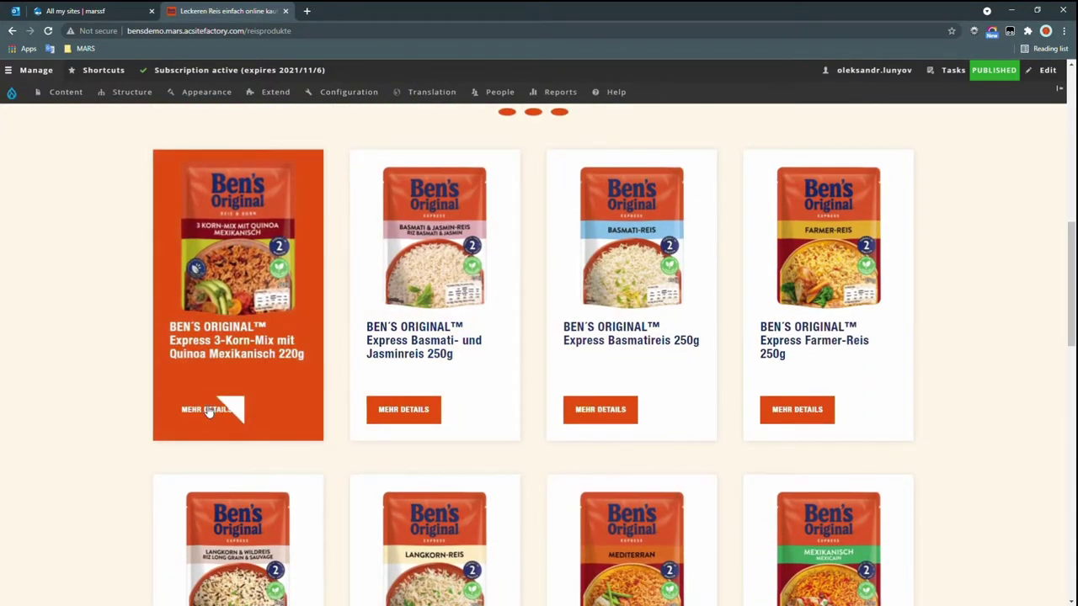
{"action": "left_click", "coordinate": [208, 410]}
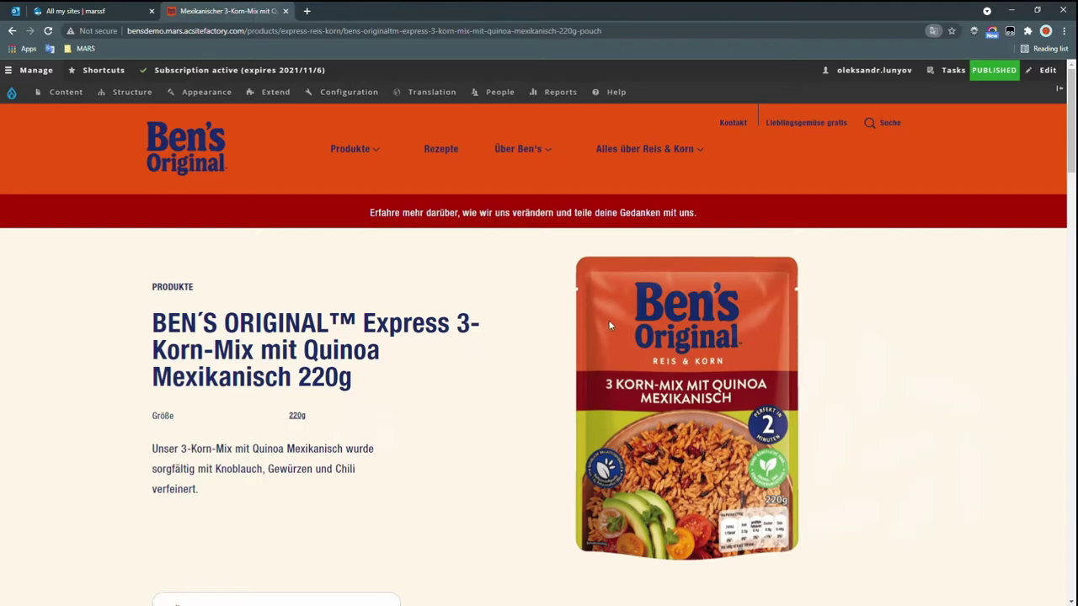
{"action": "scroll", "coordinate": [342, 406], "scroll_direction": "down", "scroll_amount": 2}
{"action": "scroll", "coordinate": [341, 405], "scroll_direction": "down", "scroll_amount": 4}
{"action": "scroll", "coordinate": [341, 405], "scroll_direction": "up", "scroll_amount": 3}
{"action": "scroll", "coordinate": [345, 407], "scroll_direction": "up", "scroll_amount": 3}
Open the Where to buy global settings and select Commerce Connector as the commerce vendor.
{"action": "mouse_move", "coordinate": [348, 92]}
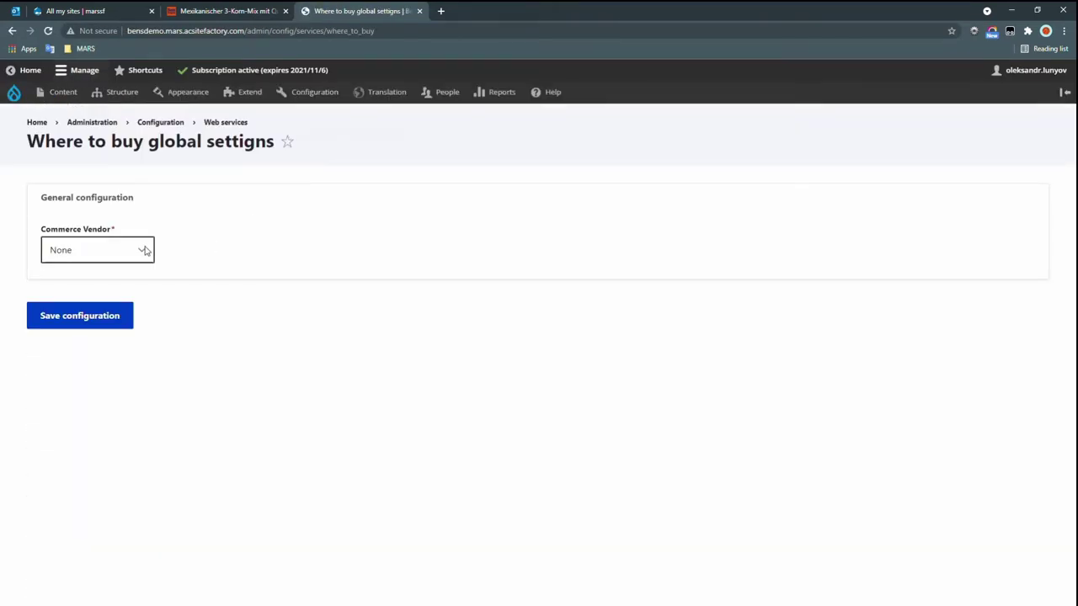
{"action": "left_click", "coordinate": [144, 250]}
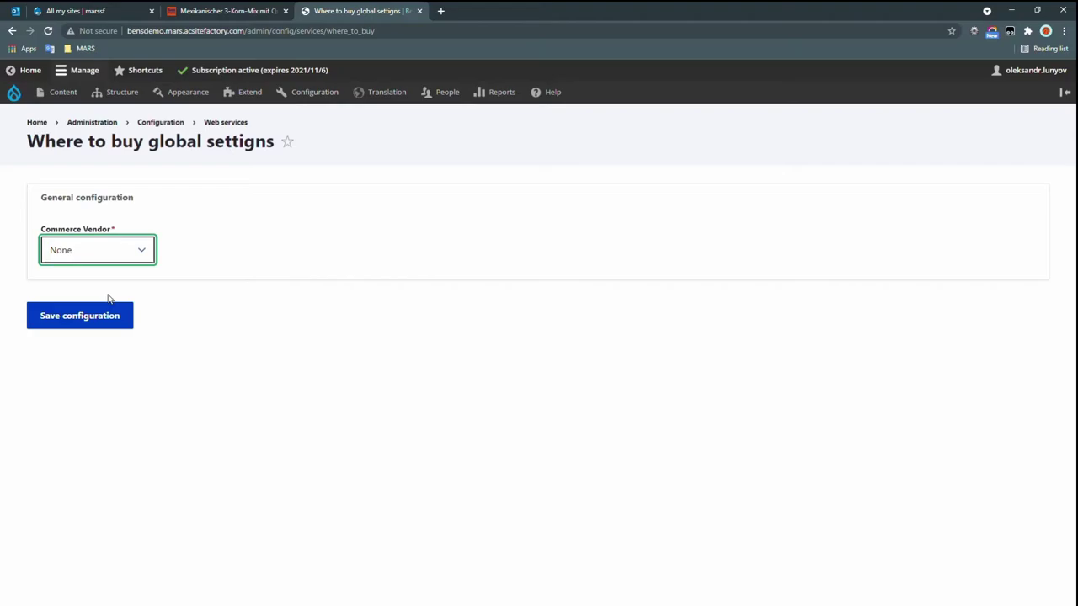
{"action": "key", "text": "Down"}
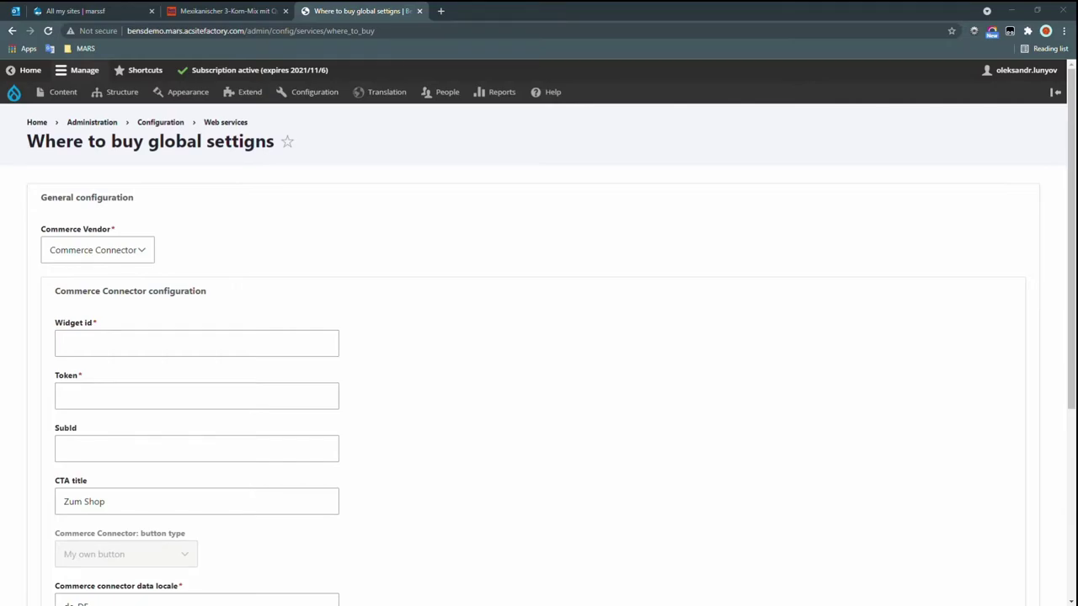
Paste the Commerce Connector widget ID and token, set the SubId to bensoriginal_website, and save the configuration.
{"action": "left_click", "coordinate": [132, 353]}
{"action": "key", "text": "ctrl+v"}
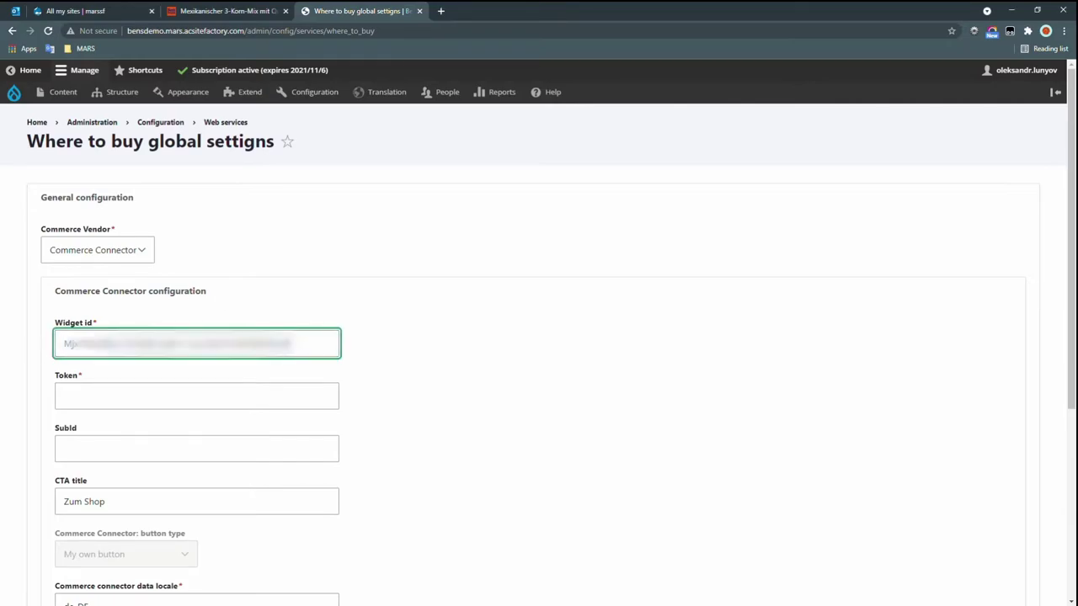
{"action": "left_click", "coordinate": [98, 395]}
{"action": "key", "text": "ctrl+v"}
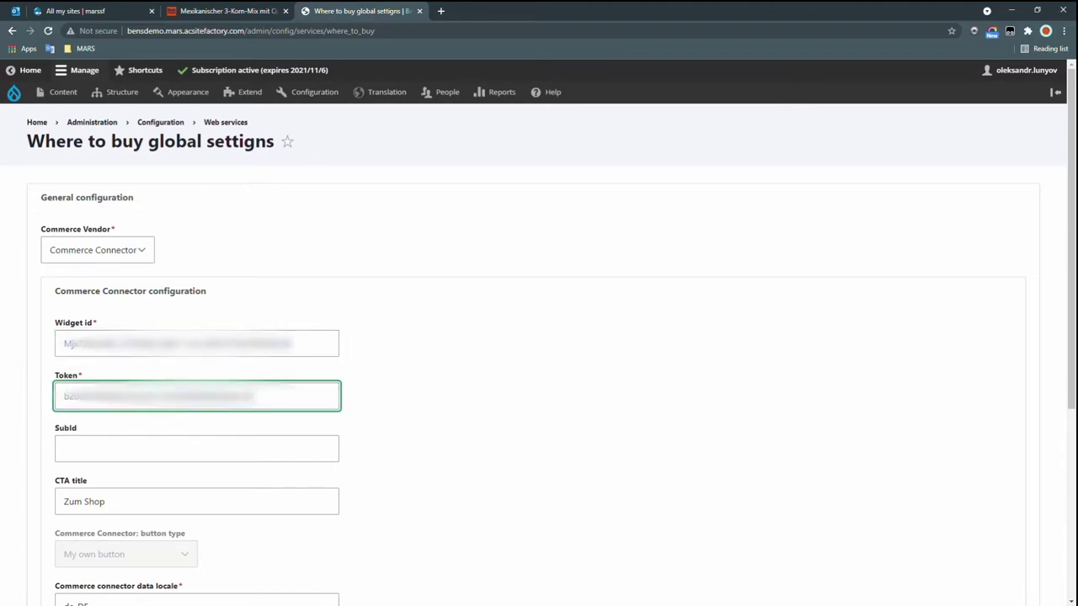
{"action": "left_click", "coordinate": [90, 449]}
{"action": "key", "text": "ctrl+v"}
{"action": "left_click", "coordinate": [497, 485]}
{"action": "scroll", "coordinate": [510, 479], "scroll_direction": "down", "scroll_amount": 4}
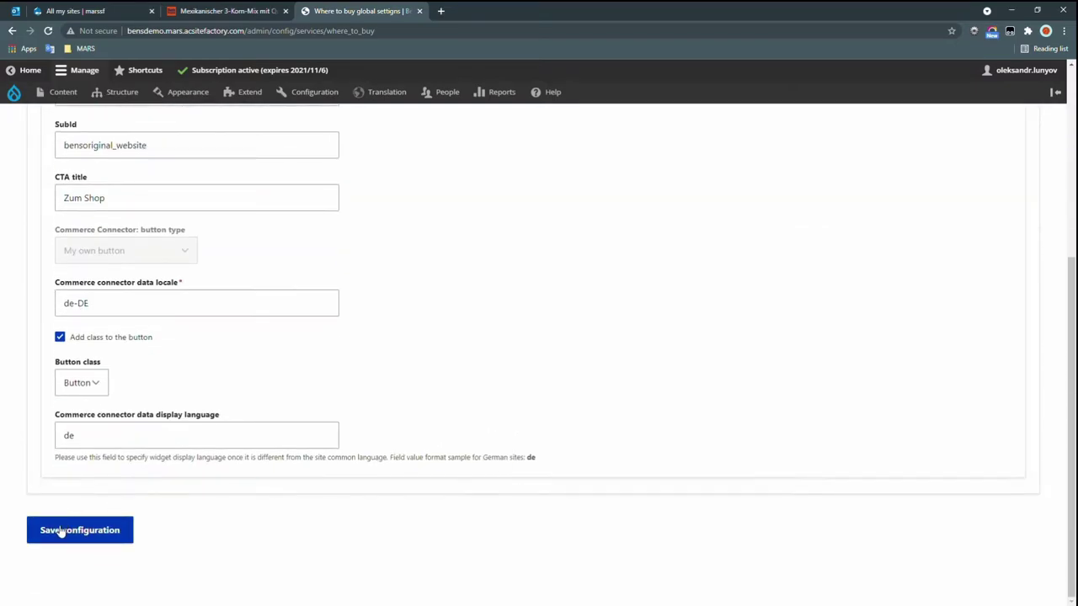
{"action": "left_click", "coordinate": [60, 532]}
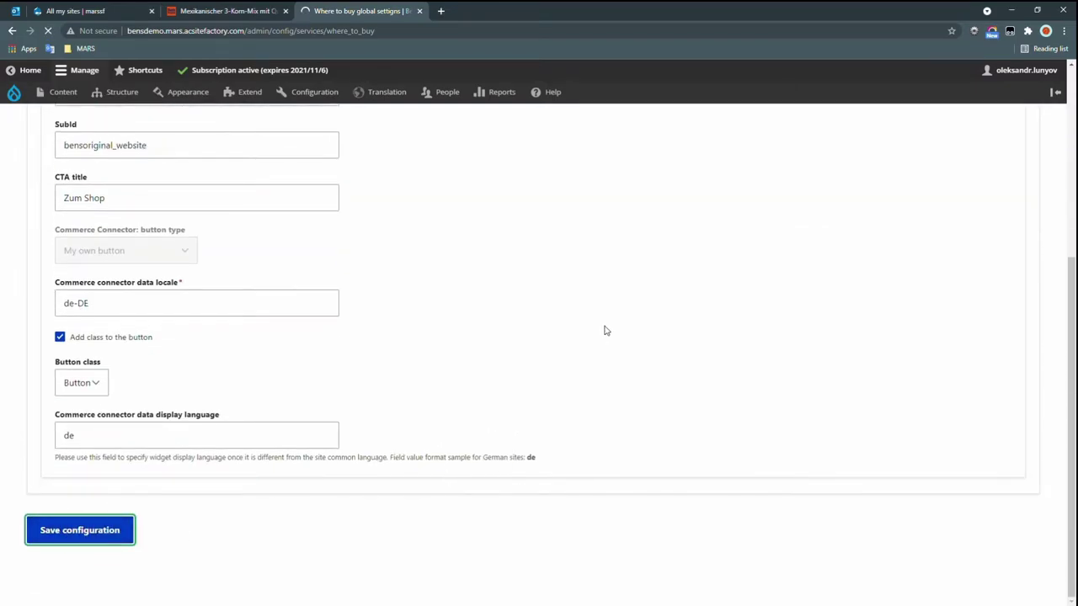
Flush all site caches and reload the 3-Korn-Mix product page.
{"action": "mouse_move", "coordinate": [24, 99]}
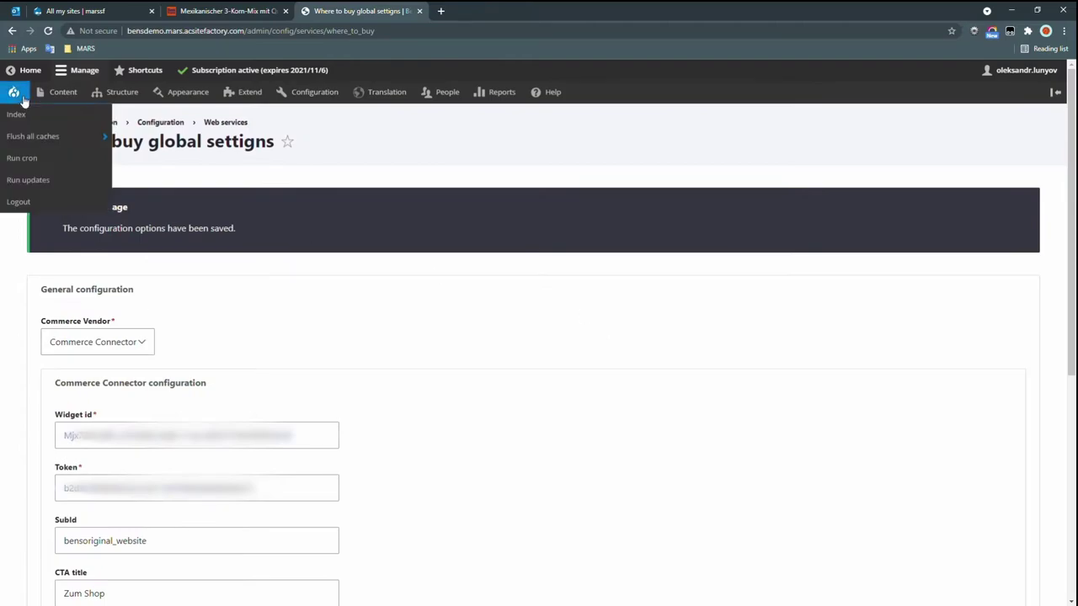
{"action": "left_click", "coordinate": [34, 135]}
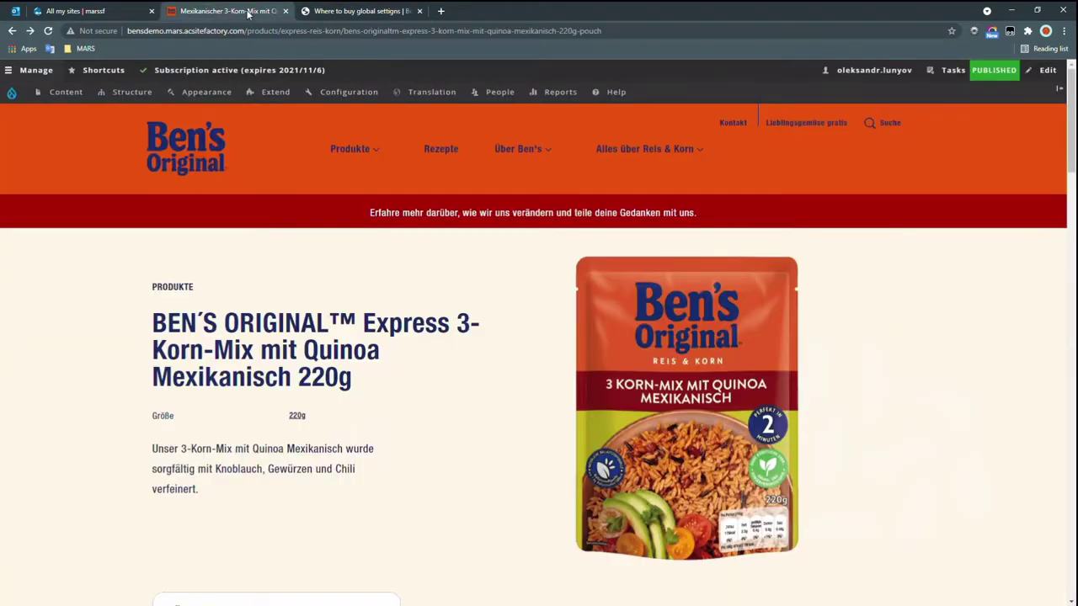
{"action": "key", "text": "F5"}
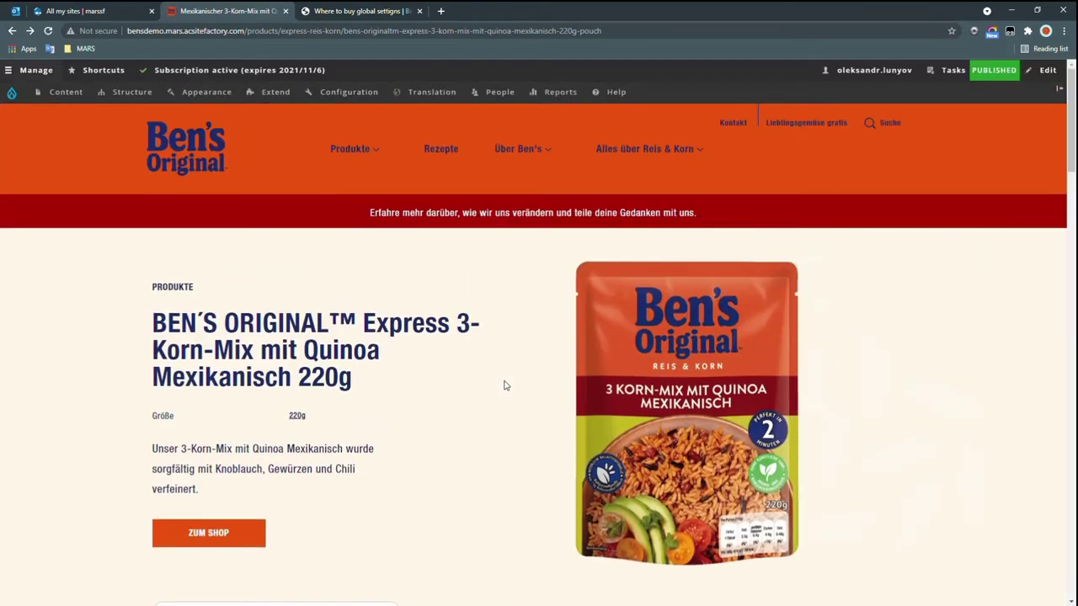
Test the product's Zum Shop widget by following its Amazon.de offer, and return to the demo site.
{"action": "left_click", "coordinate": [208, 535]}
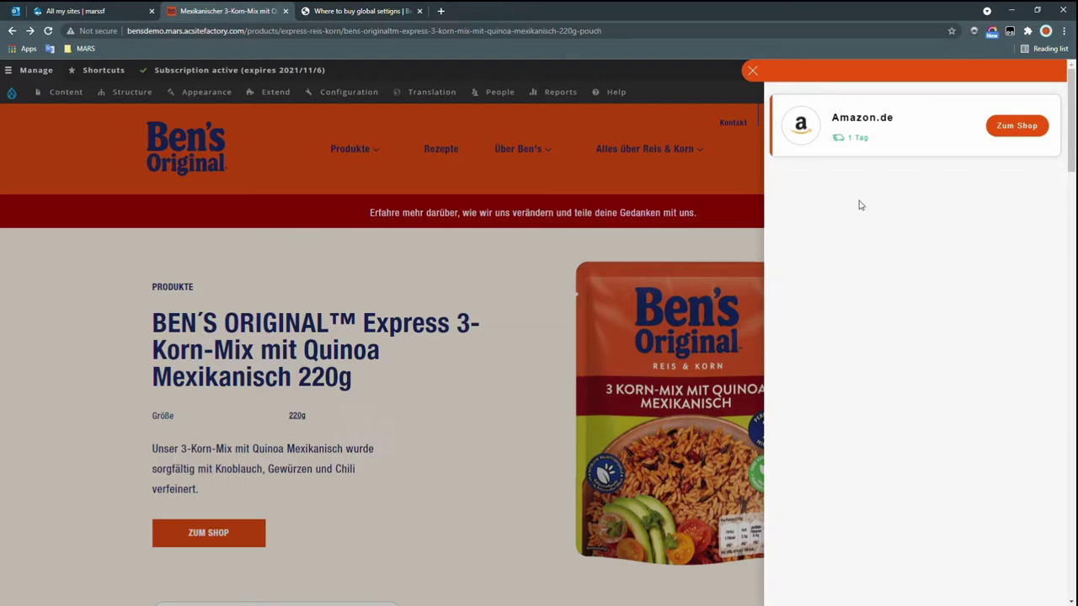
{"action": "left_click", "coordinate": [1017, 126]}
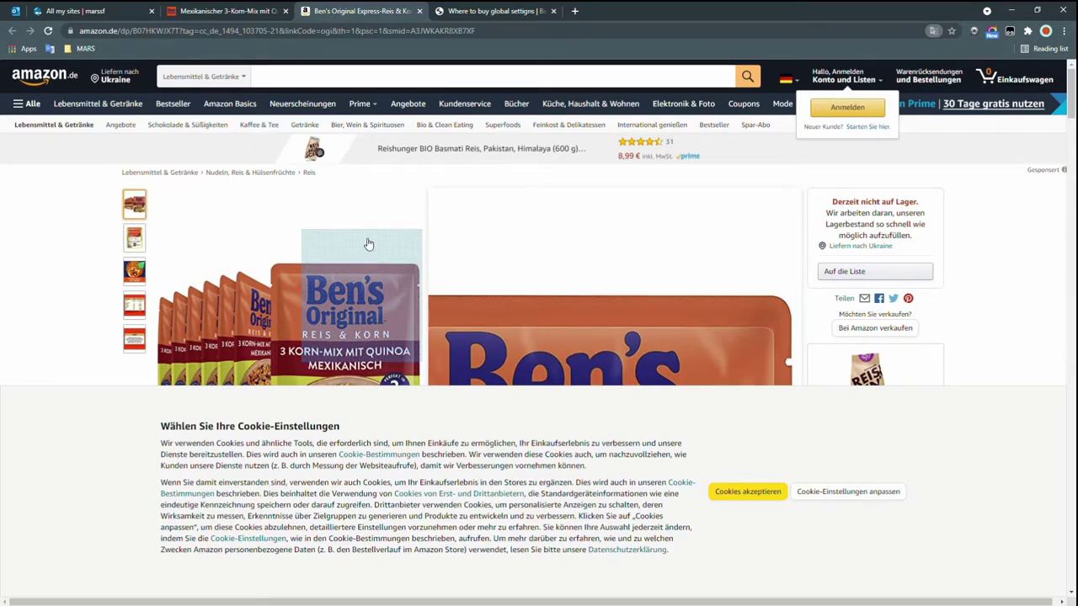
{"action": "key", "text": "ctrl+Page_Up"}
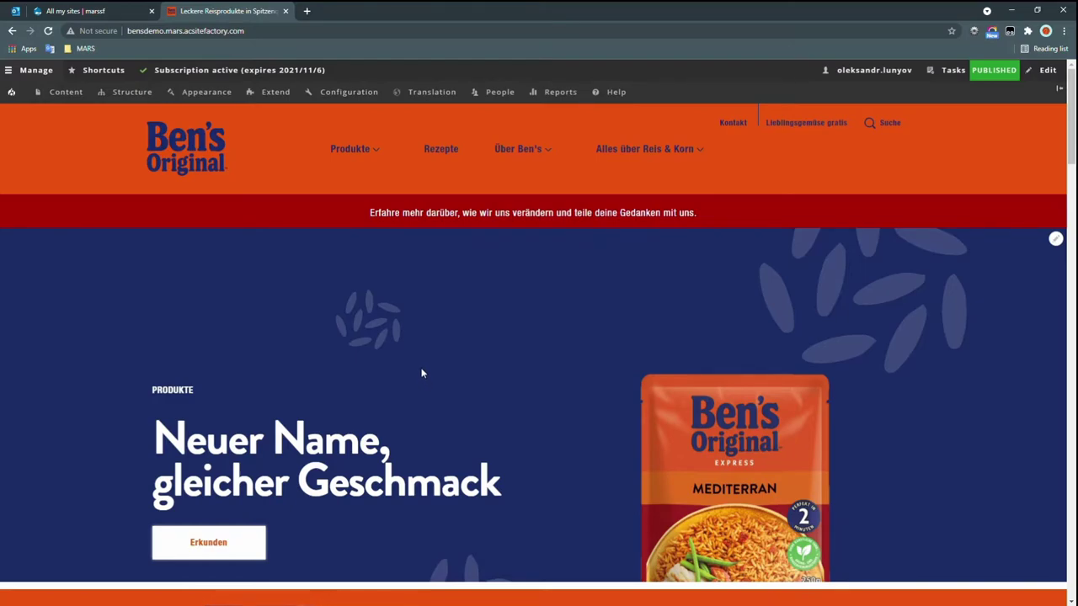
Examine the demo site's homepage from the header through its content sections to the footer.
{"action": "scroll", "coordinate": [422, 373], "scroll_direction": "down", "scroll_amount": 1}
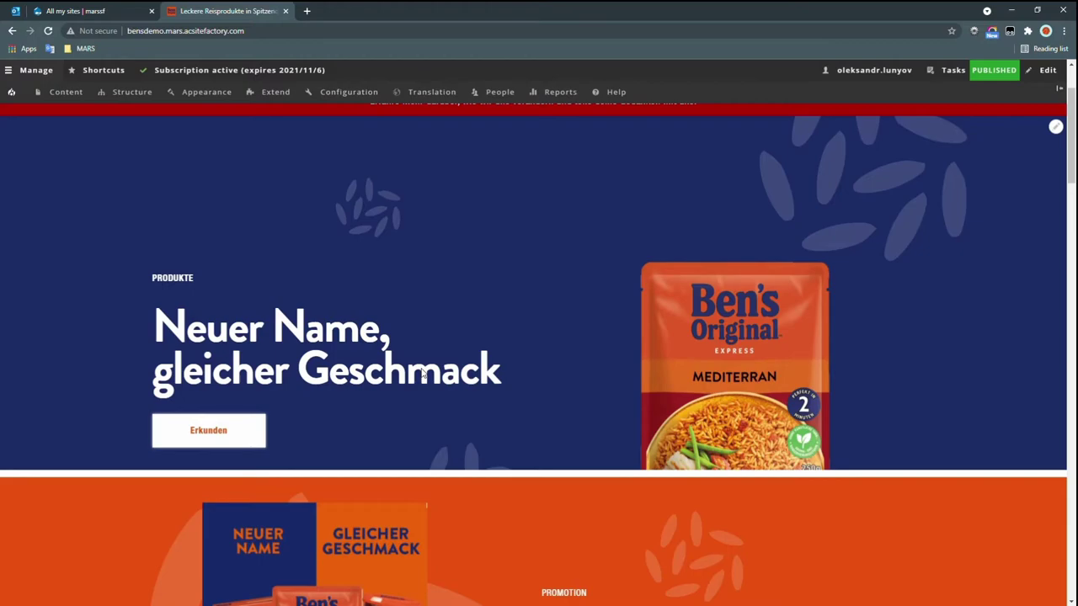
{"action": "scroll", "coordinate": [422, 373], "scroll_direction": "down", "scroll_amount": 3}
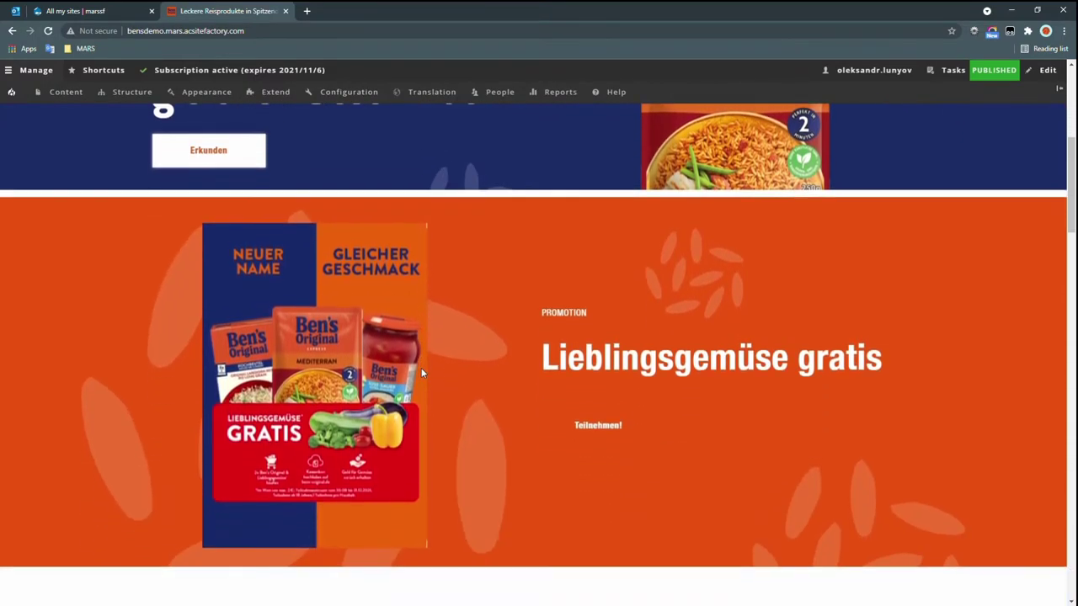
{"action": "scroll", "coordinate": [422, 373], "scroll_direction": "down", "scroll_amount": 2}
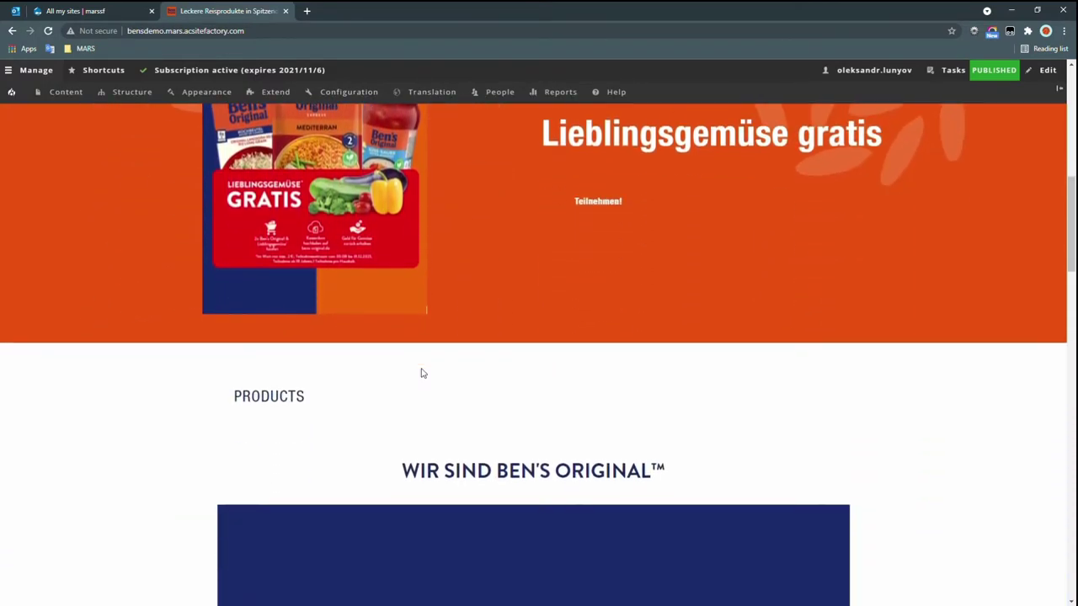
{"action": "scroll", "coordinate": [423, 372], "scroll_direction": "down", "scroll_amount": 2}
{"action": "scroll", "coordinate": [422, 373], "scroll_direction": "down", "scroll_amount": 2}
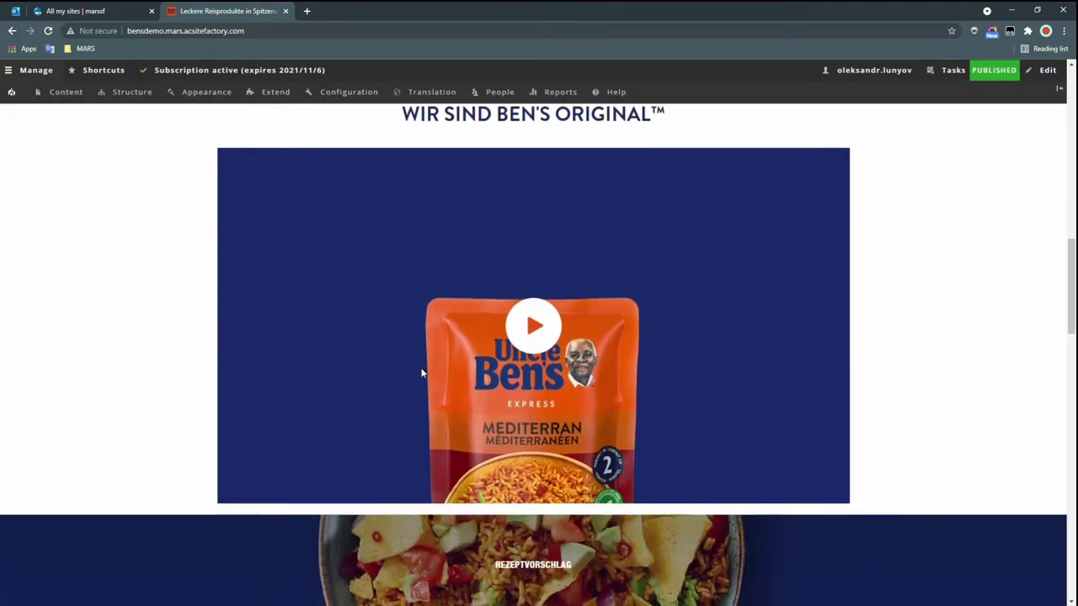
{"action": "scroll", "coordinate": [423, 373], "scroll_direction": "down", "scroll_amount": 7}
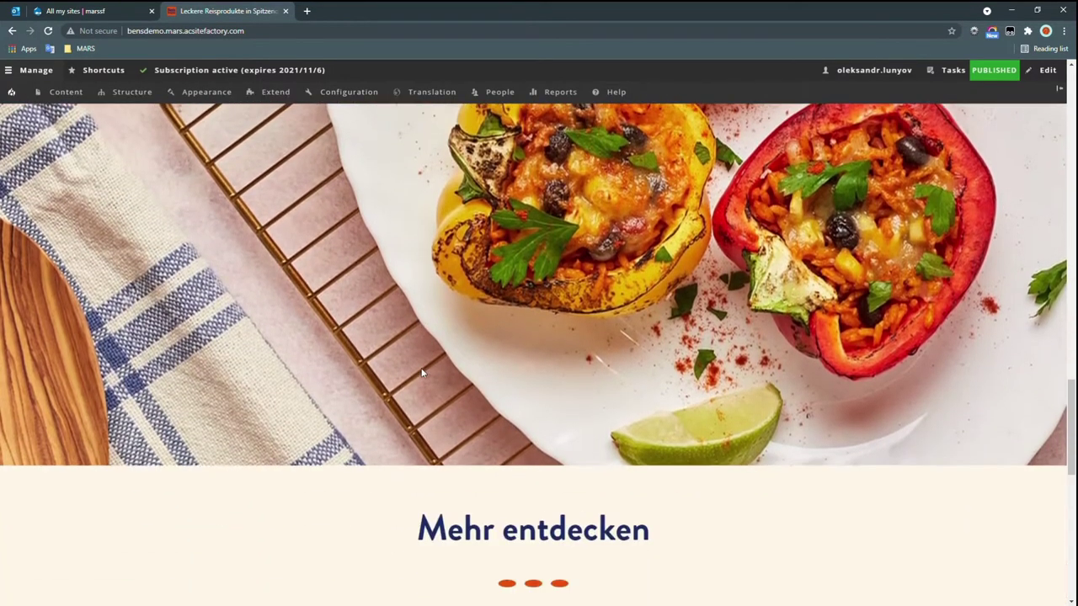
{"action": "scroll", "coordinate": [422, 373], "scroll_direction": "down", "scroll_amount": 7}
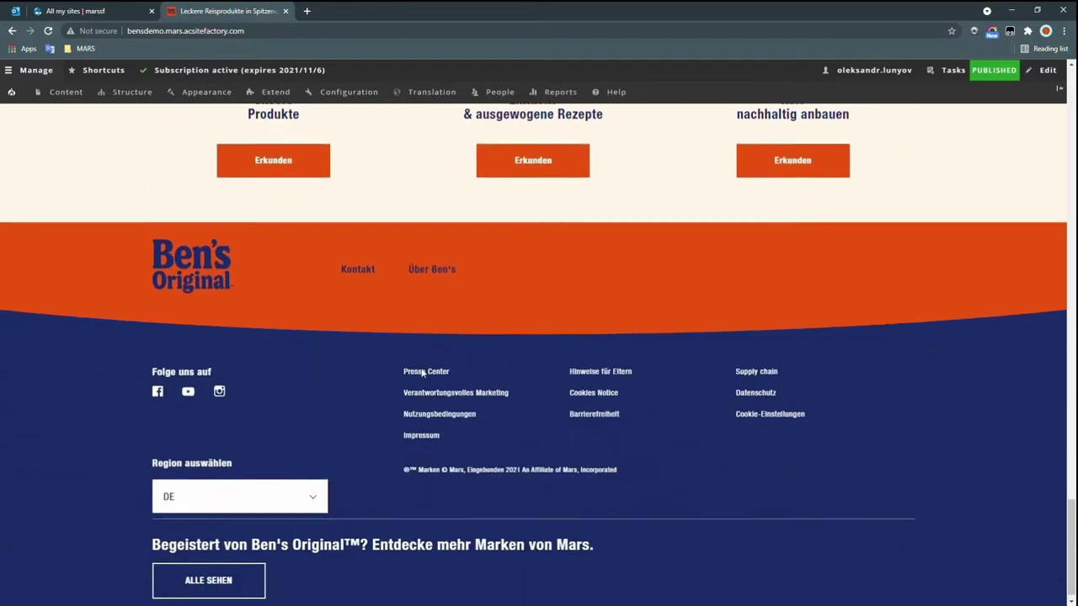
{"action": "left_click_drag", "start_coordinate": [1069, 585], "coordinate": [1069, 374]}
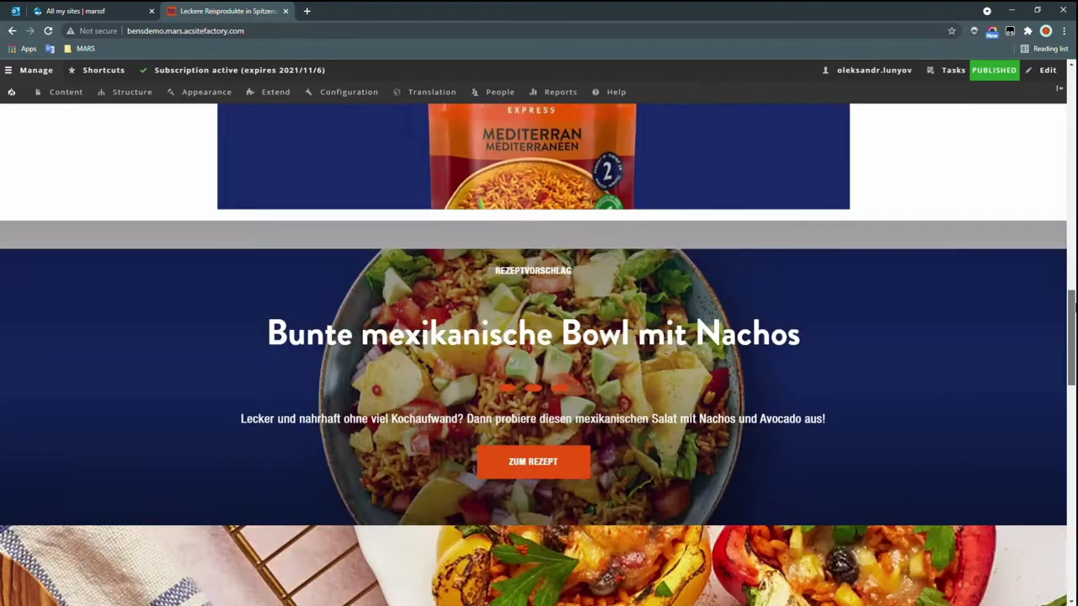
{"action": "left_click_drag", "start_coordinate": [1071, 307], "coordinate": [1071, 118]}
Open the Theme Configurator appearance settings and replace Color B with the copied hex color.
{"action": "mouse_move", "coordinate": [212, 90]}
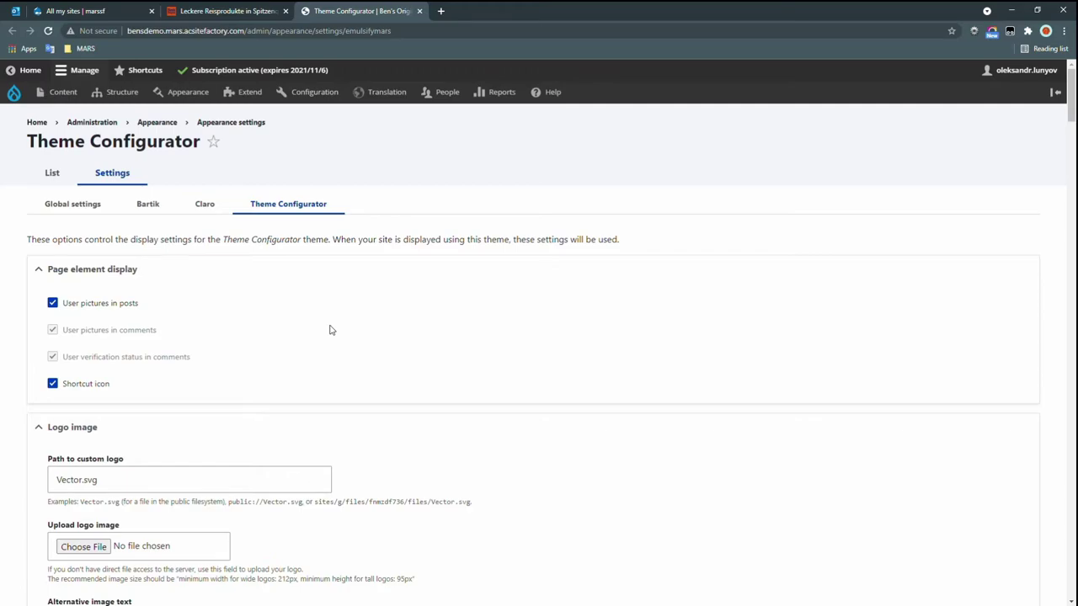
{"action": "scroll", "coordinate": [330, 330], "scroll_direction": "down", "scroll_amount": 6}
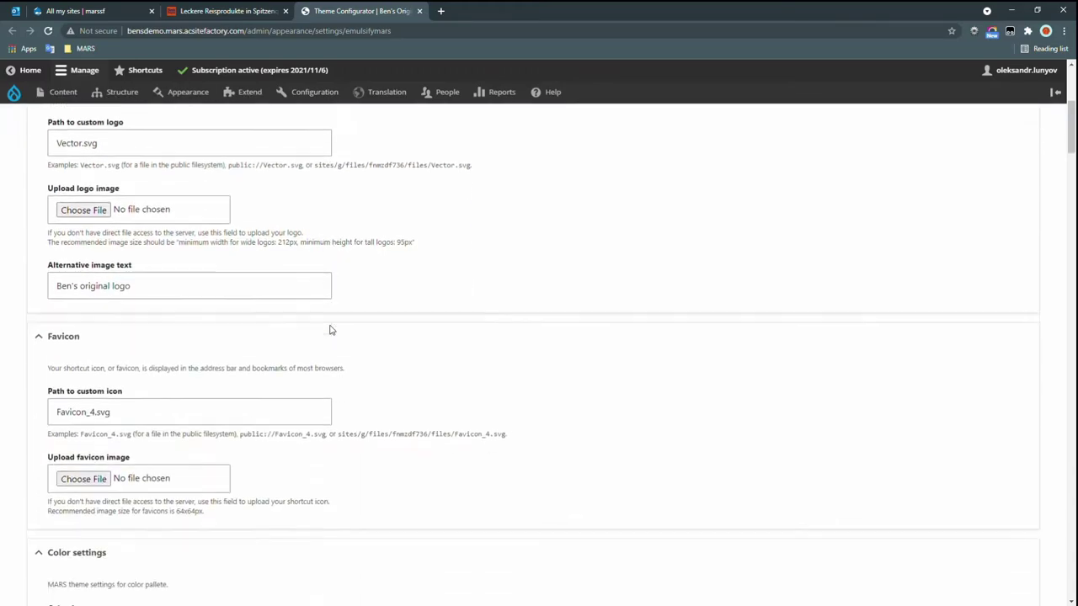
{"action": "scroll", "coordinate": [330, 330], "scroll_direction": "down", "scroll_amount": 2}
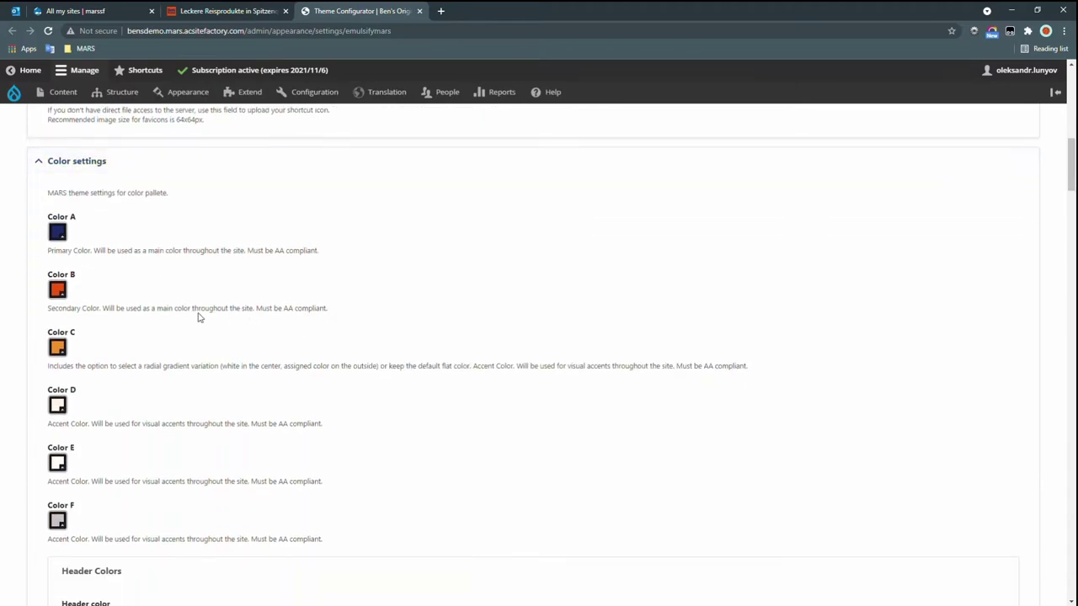
{"action": "left_click", "coordinate": [58, 290]}
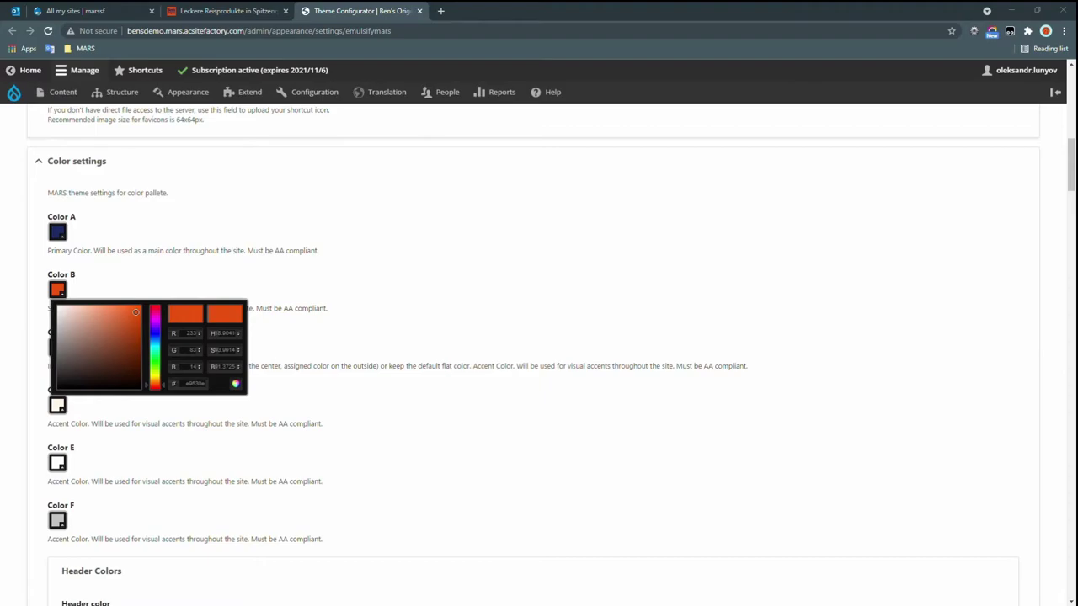
{"action": "double_click", "coordinate": [190, 383]}
{"action": "key", "text": "ctrl+v"}
{"action": "left_click", "coordinate": [352, 332]}
Set the header color to dark red-brown and the header gradient color to orange using copied hex values.
{"action": "scroll", "coordinate": [351, 329], "scroll_direction": "down", "scroll_amount": 4}
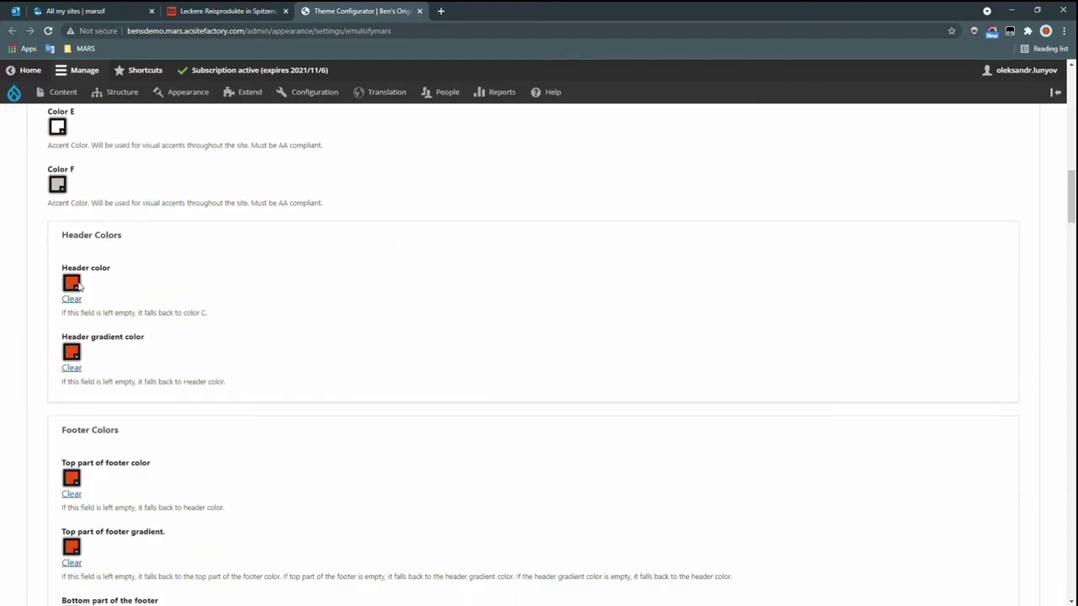
{"action": "left_click", "coordinate": [74, 285]}
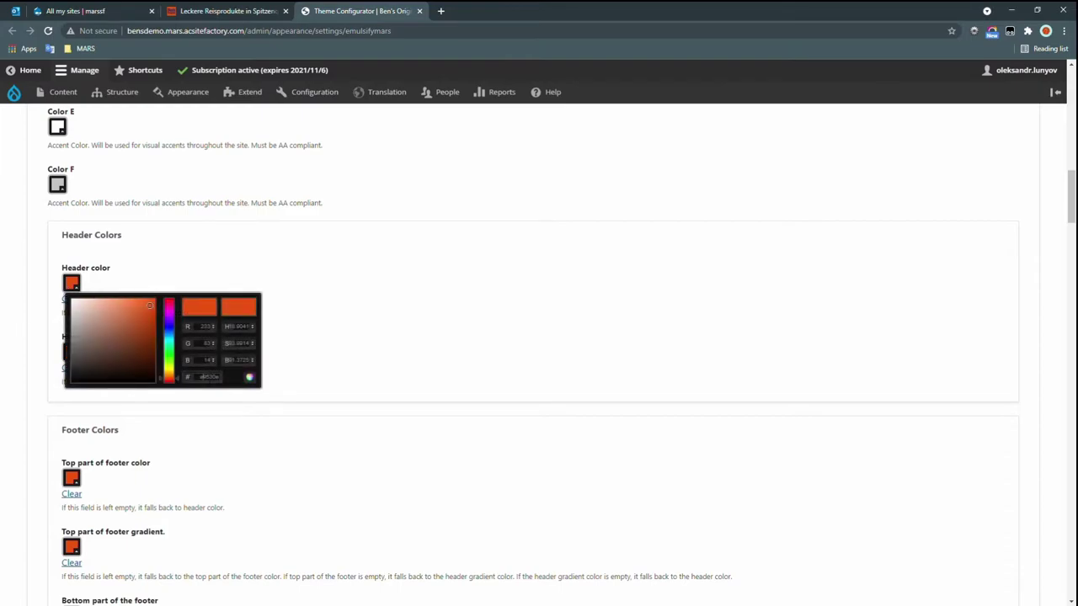
{"action": "double_click", "coordinate": [202, 377]}
{"action": "key", "text": "ctrl+v"}
{"action": "left_click", "coordinate": [366, 360]}
{"action": "left_click", "coordinate": [73, 353]}
{"action": "double_click", "coordinate": [209, 445]}
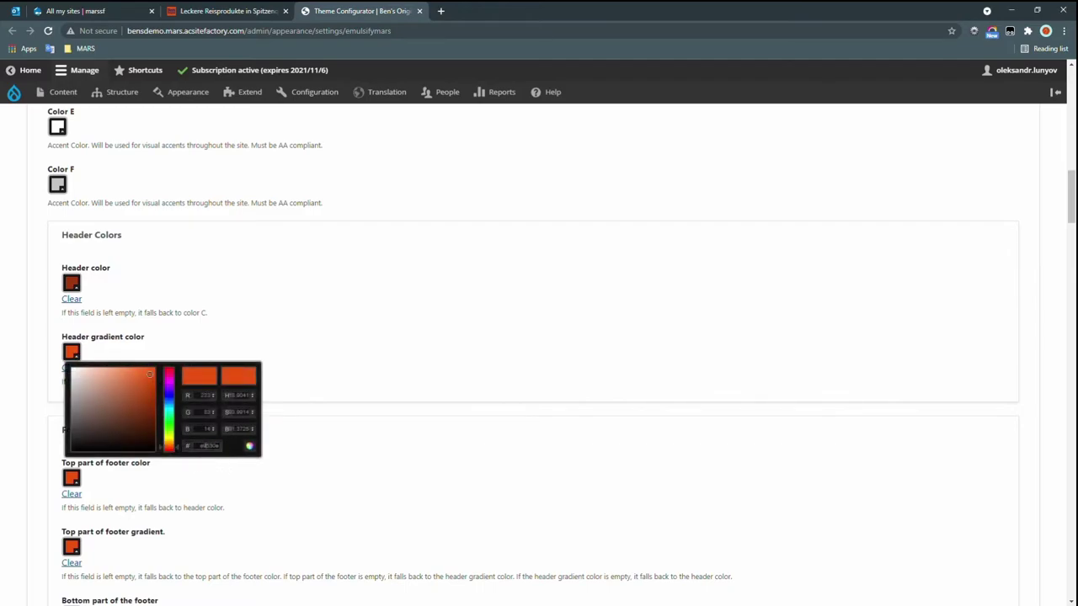
{"action": "key", "text": "ctrl+v"}
{"action": "left_click", "coordinate": [366, 461]}
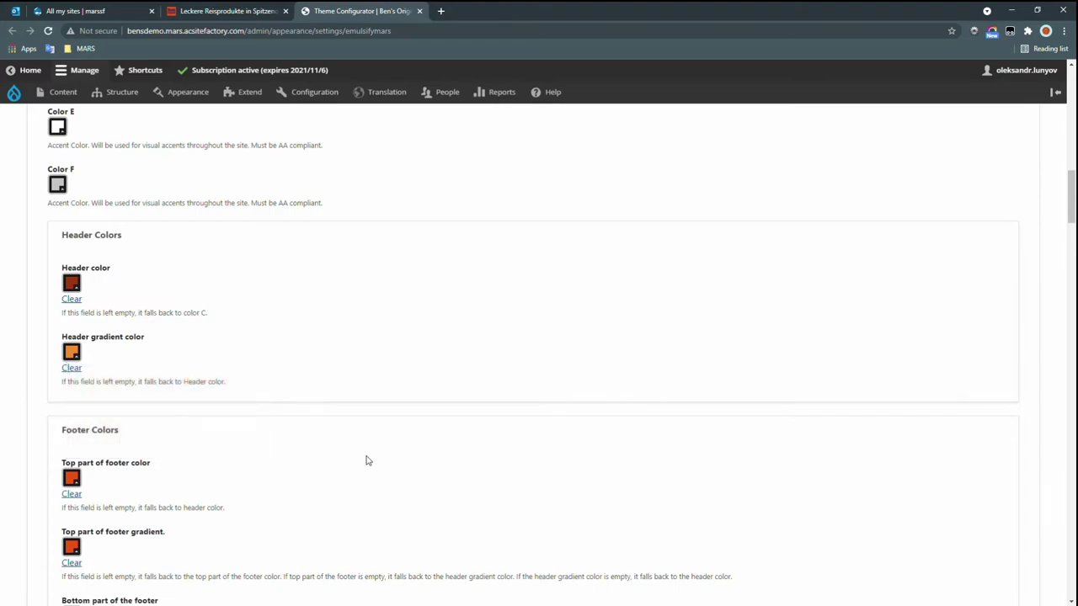
Set the color of the bottom part of the footer to dark purple using a copied hex value.
{"action": "scroll", "coordinate": [366, 460], "scroll_direction": "down", "scroll_amount": 3}
{"action": "scroll", "coordinate": [367, 460], "scroll_direction": "down", "scroll_amount": 1}
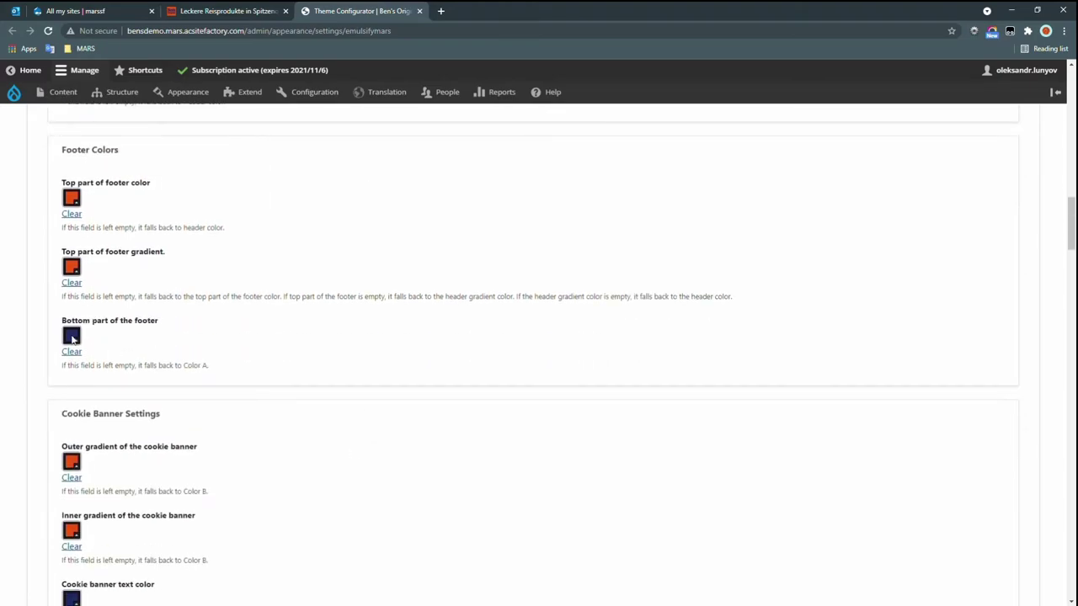
{"action": "left_click", "coordinate": [72, 336]}
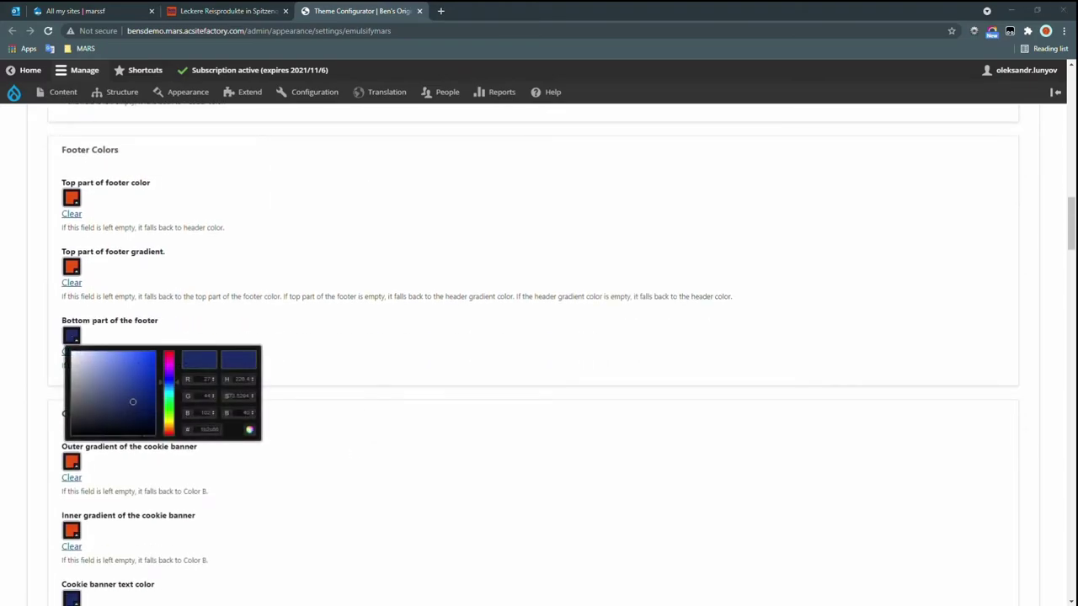
{"action": "left_click", "coordinate": [202, 430]}
{"action": "key", "text": "ctrl+v"}
{"action": "left_click", "coordinate": [344, 370]}
Set the brand border style to Repeat in the theme images settings.
{"action": "scroll", "coordinate": [345, 373], "scroll_direction": "down", "scroll_amount": 3}
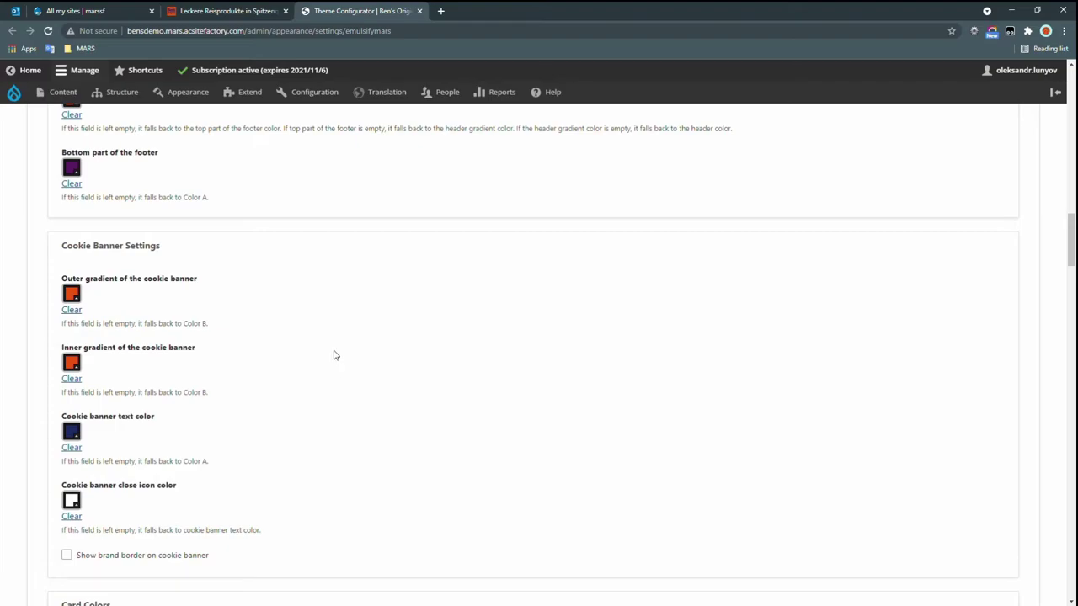
{"action": "scroll", "coordinate": [295, 368], "scroll_direction": "down", "scroll_amount": 5}
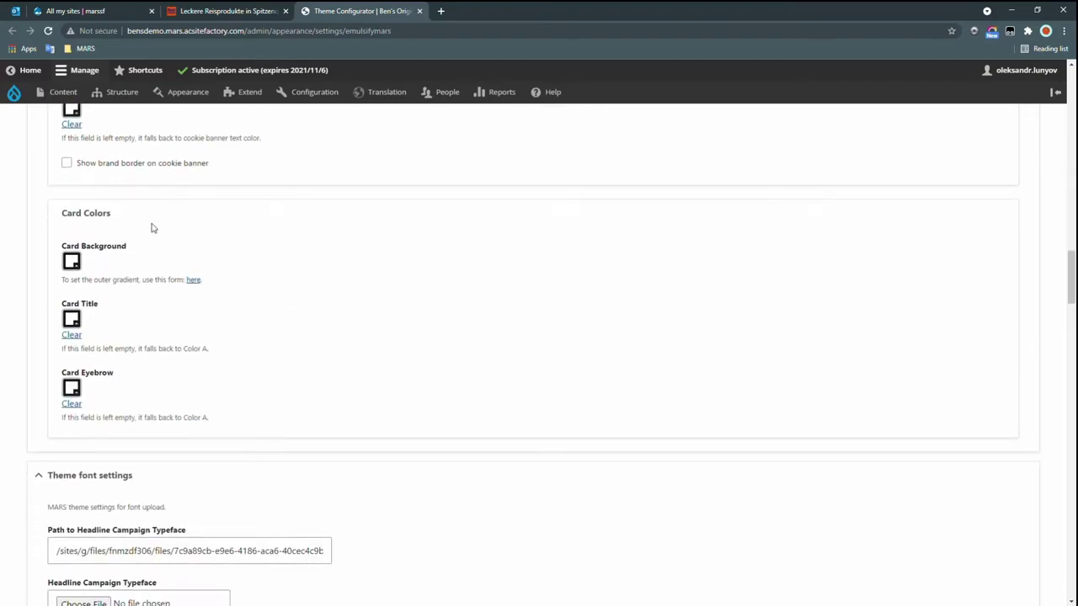
{"action": "scroll", "coordinate": [343, 376], "scroll_direction": "down", "scroll_amount": 3}
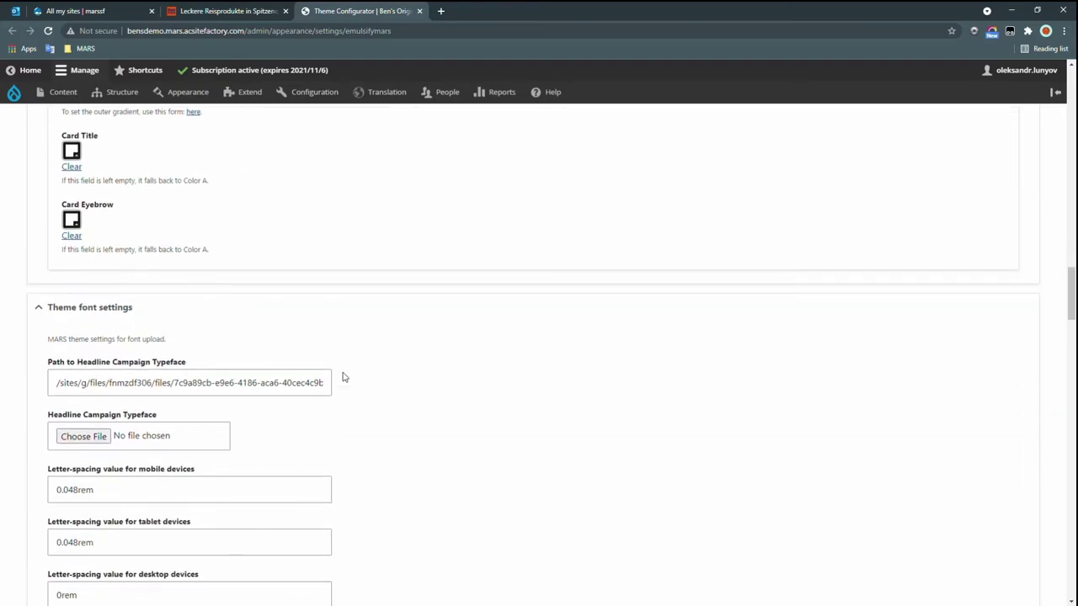
{"action": "left_click", "coordinate": [103, 279]}
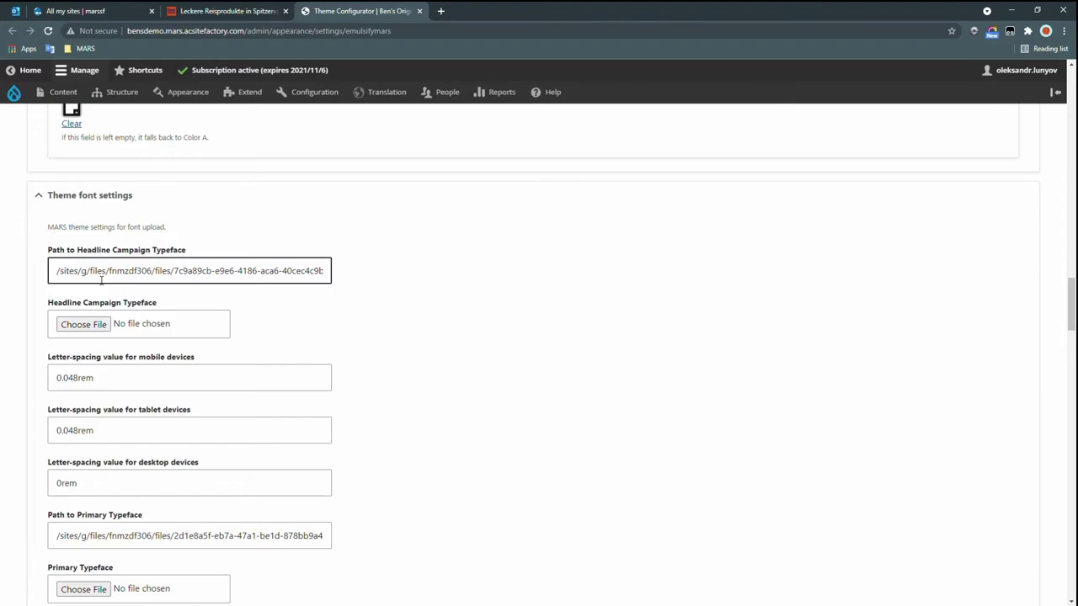
{"action": "scroll", "coordinate": [240, 356], "scroll_direction": "down", "scroll_amount": 4}
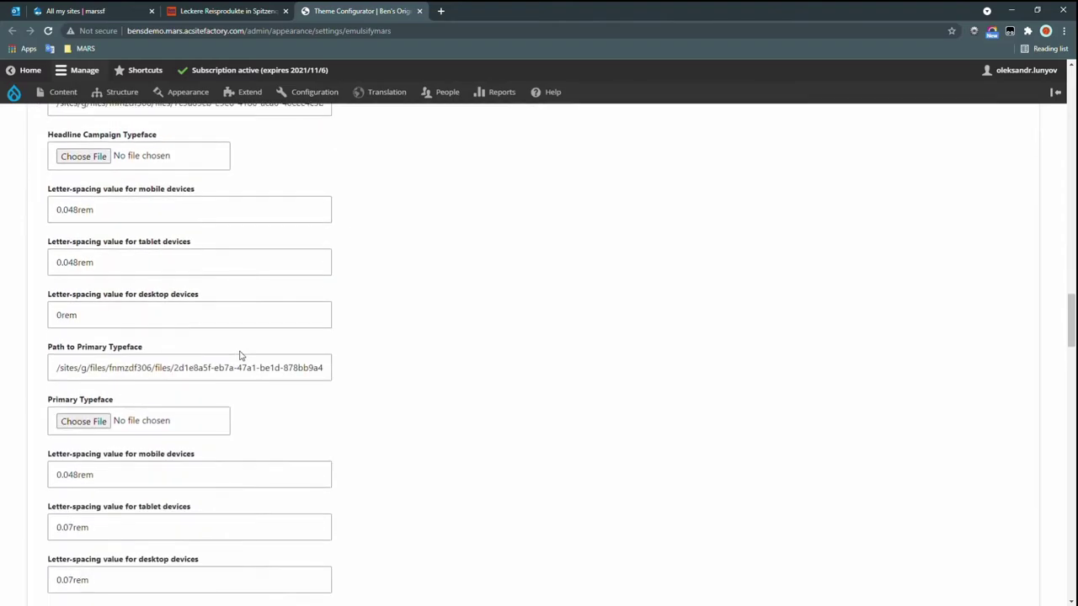
{"action": "scroll", "coordinate": [240, 356], "scroll_direction": "down", "scroll_amount": 5}
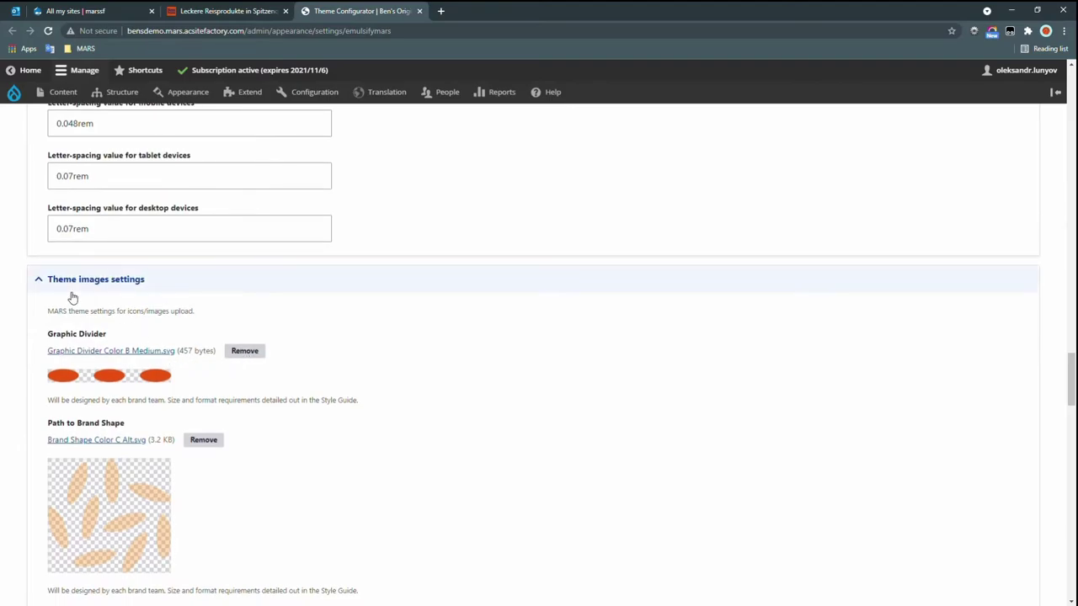
{"action": "scroll", "coordinate": [315, 360], "scroll_direction": "down", "scroll_amount": 2}
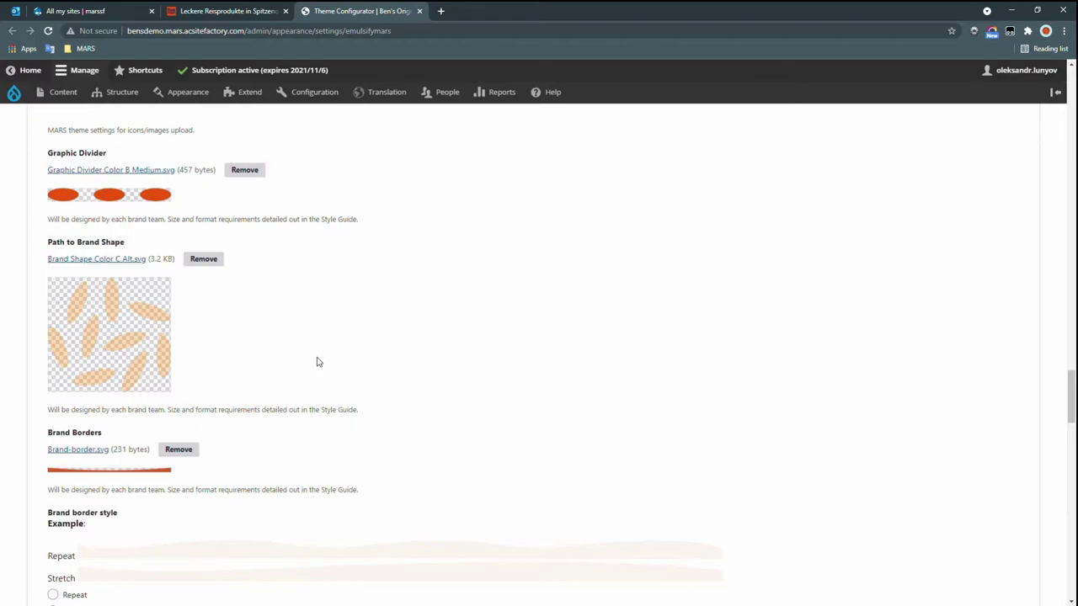
{"action": "scroll", "coordinate": [317, 362], "scroll_direction": "down", "scroll_amount": 2}
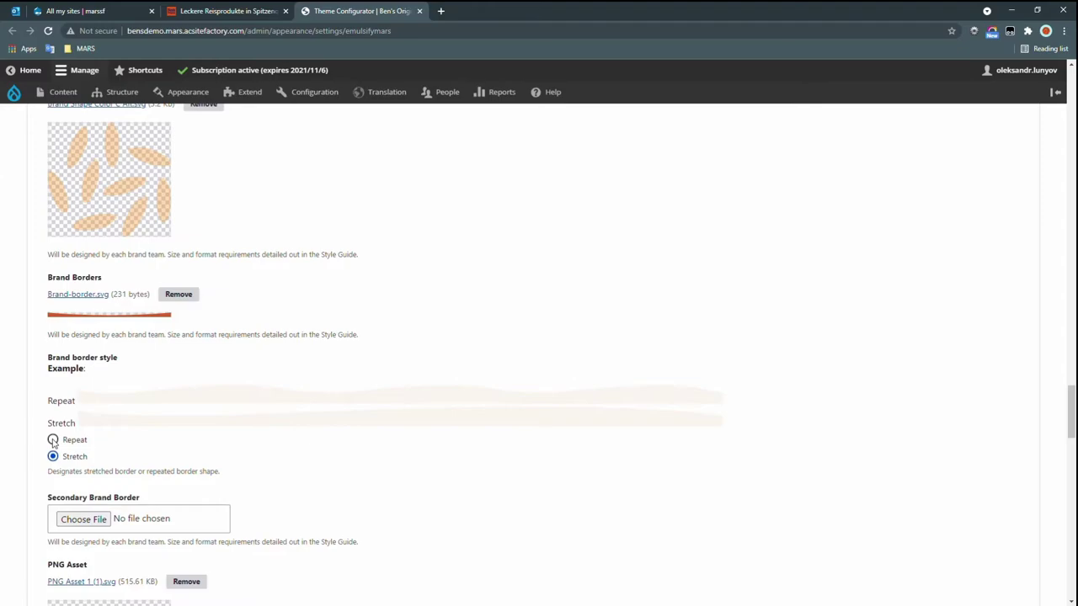
{"action": "left_click", "coordinate": [53, 440]}
Review the remaining image, social link, product layout and card grid settings and save the theme configuration.
{"action": "scroll", "coordinate": [255, 459], "scroll_direction": "down", "scroll_amount": 4}
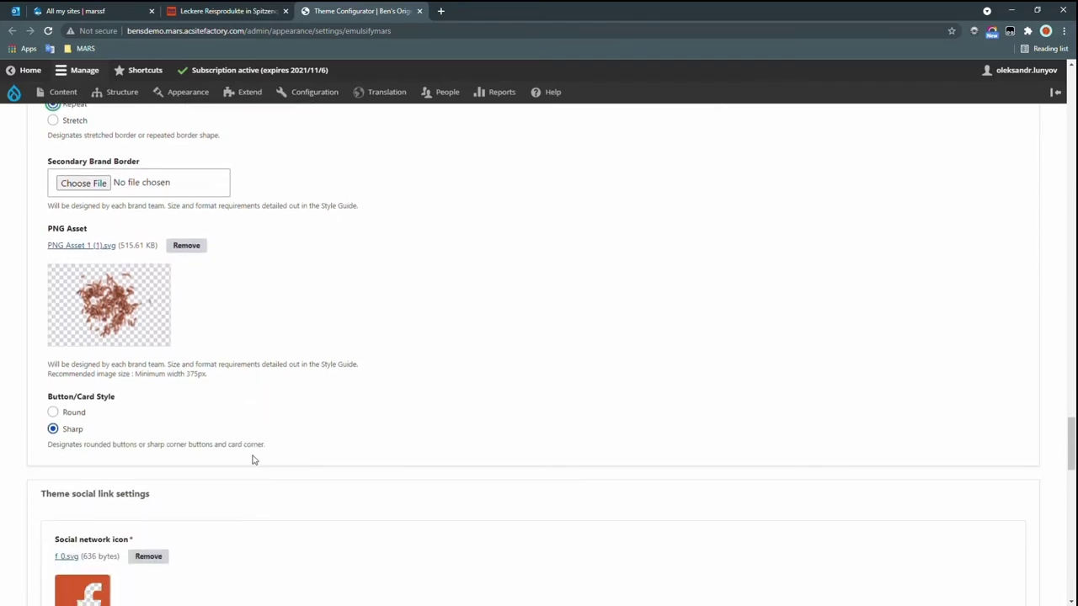
{"action": "scroll", "coordinate": [254, 460], "scroll_direction": "down", "scroll_amount": 3}
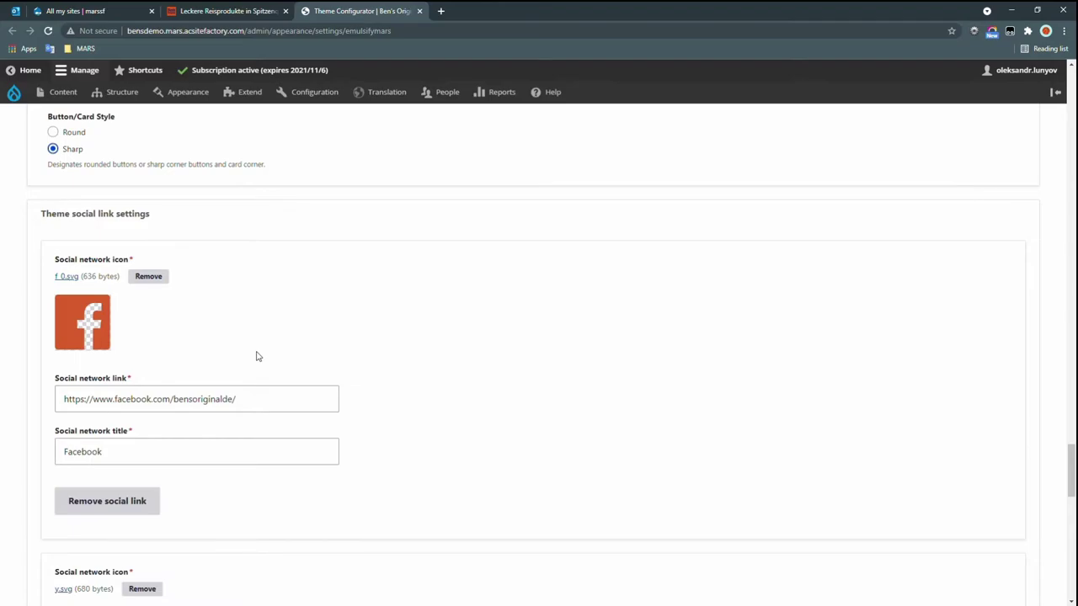
{"action": "scroll", "coordinate": [257, 356], "scroll_direction": "down", "scroll_amount": 5}
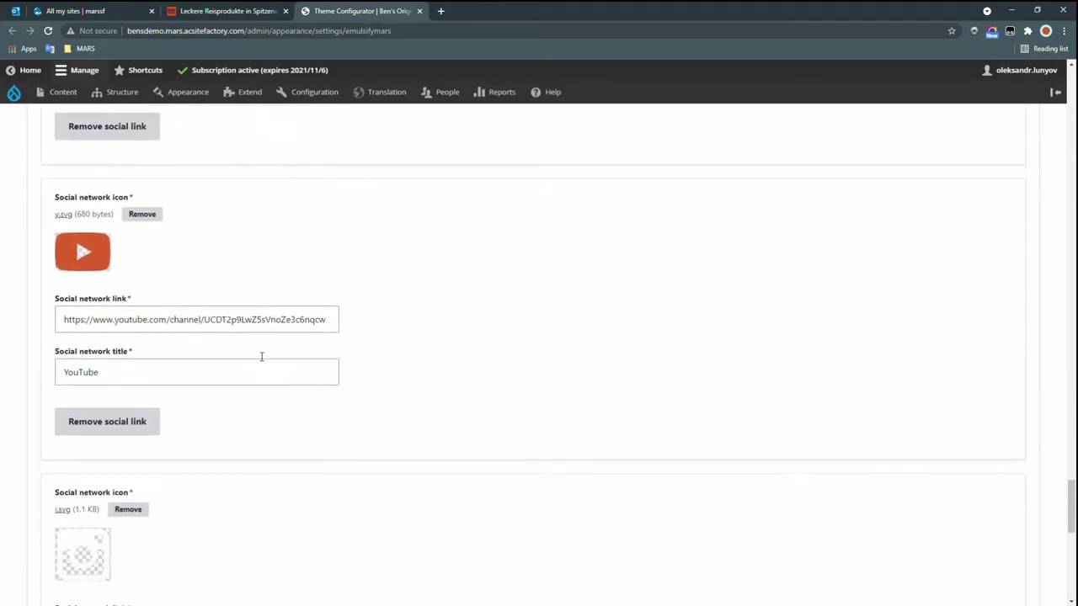
{"action": "scroll", "coordinate": [261, 356], "scroll_direction": "down", "scroll_amount": 7}
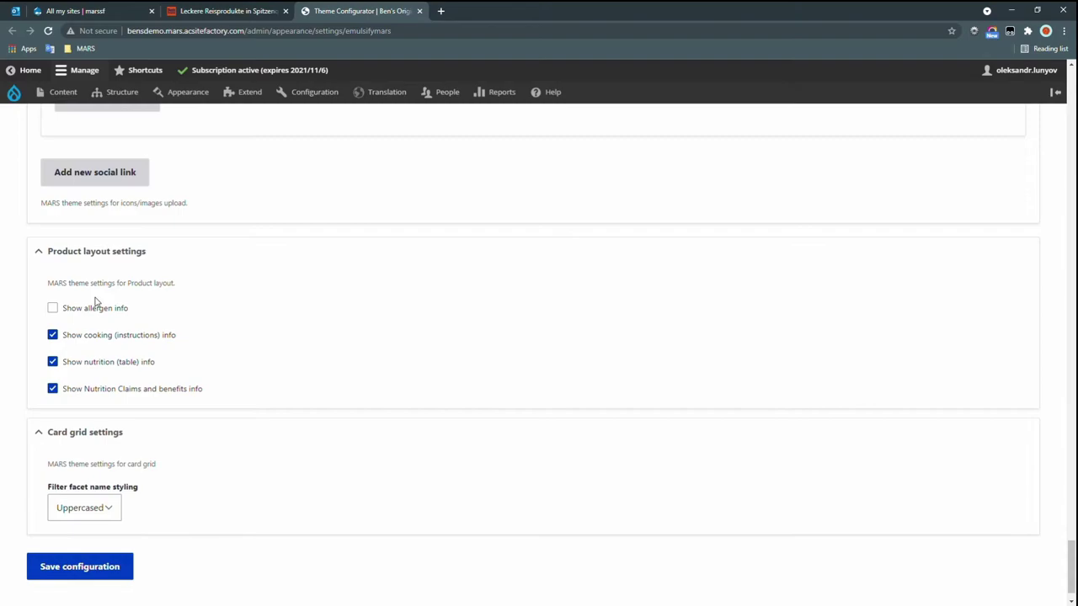
{"action": "left_click", "coordinate": [79, 567]}
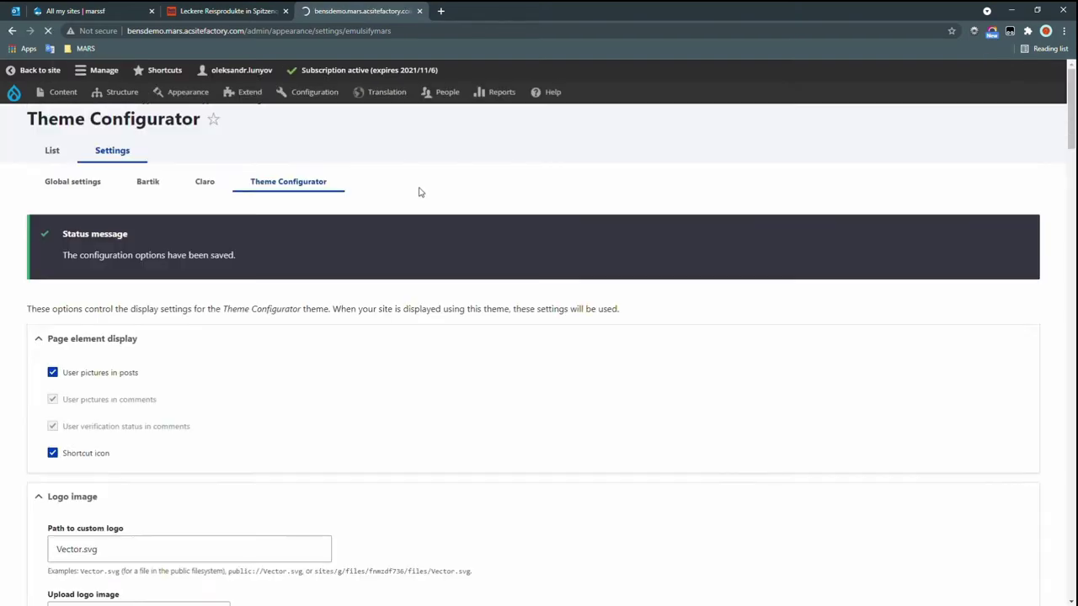
Reload the demo site's homepage and examine the restyled header, content sections and footer.
{"action": "left_click", "coordinate": [228, 11]}
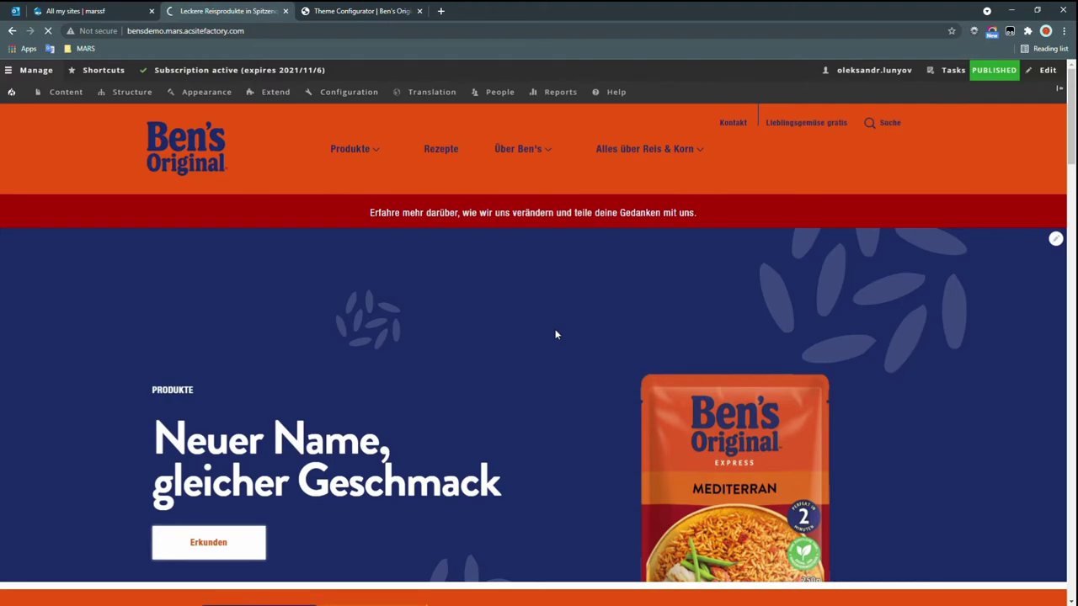
{"action": "key", "text": "F5"}
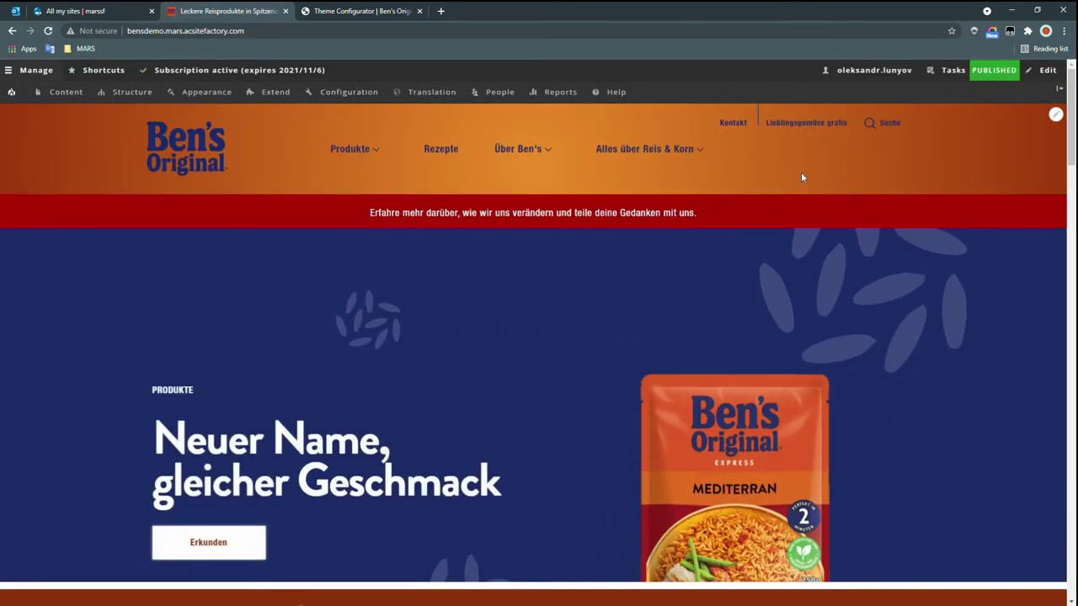
{"action": "scroll", "coordinate": [544, 339], "scroll_direction": "down", "scroll_amount": 1}
{"action": "scroll", "coordinate": [544, 339], "scroll_direction": "down", "scroll_amount": 3}
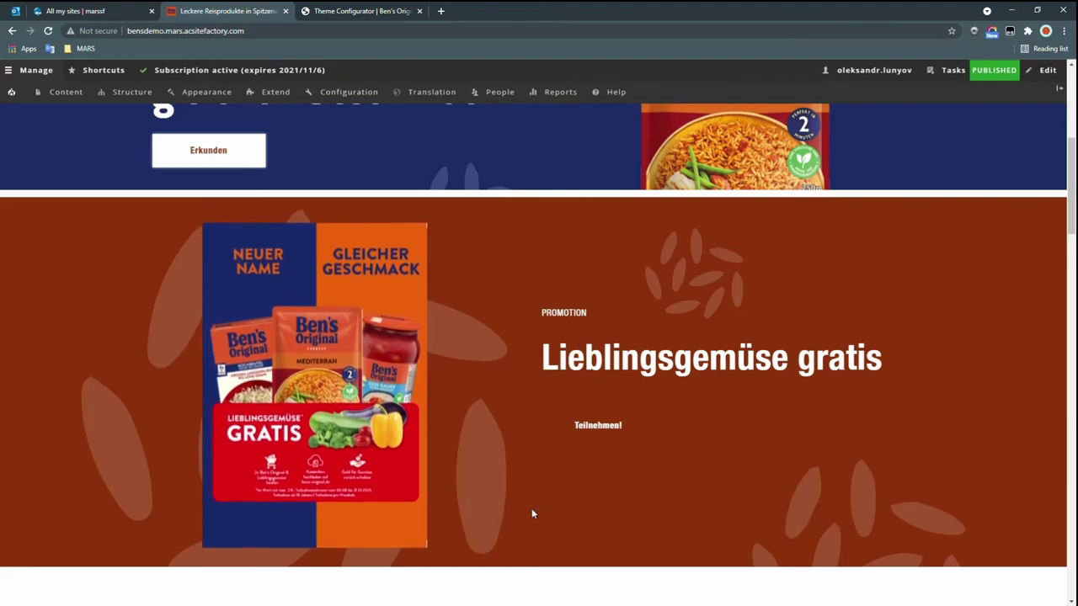
{"action": "scroll", "coordinate": [532, 509], "scroll_direction": "down", "scroll_amount": 5}
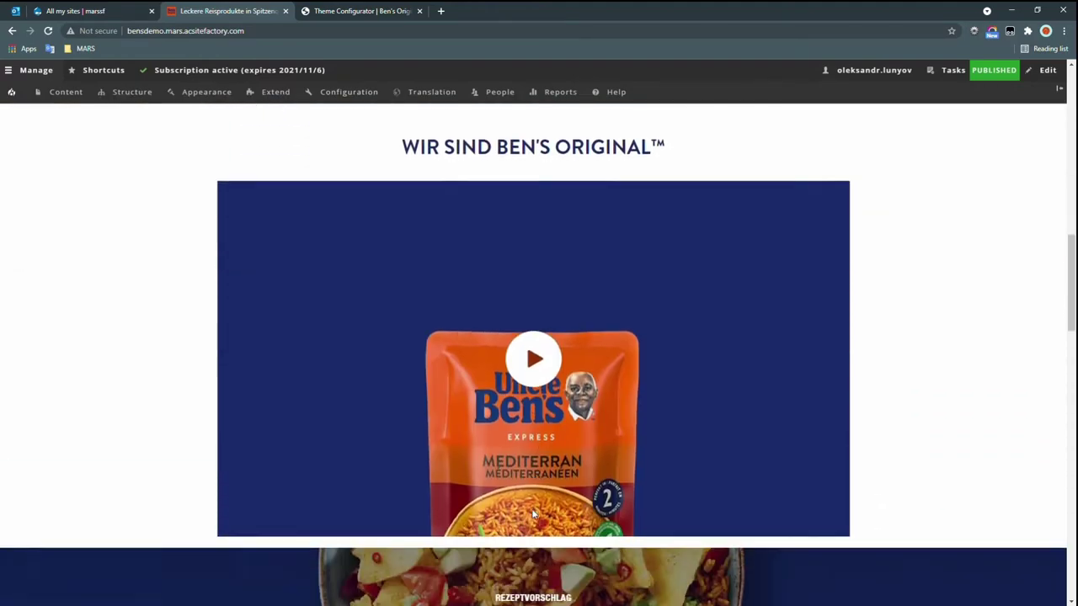
{"action": "scroll", "coordinate": [532, 514], "scroll_direction": "down", "scroll_amount": 5}
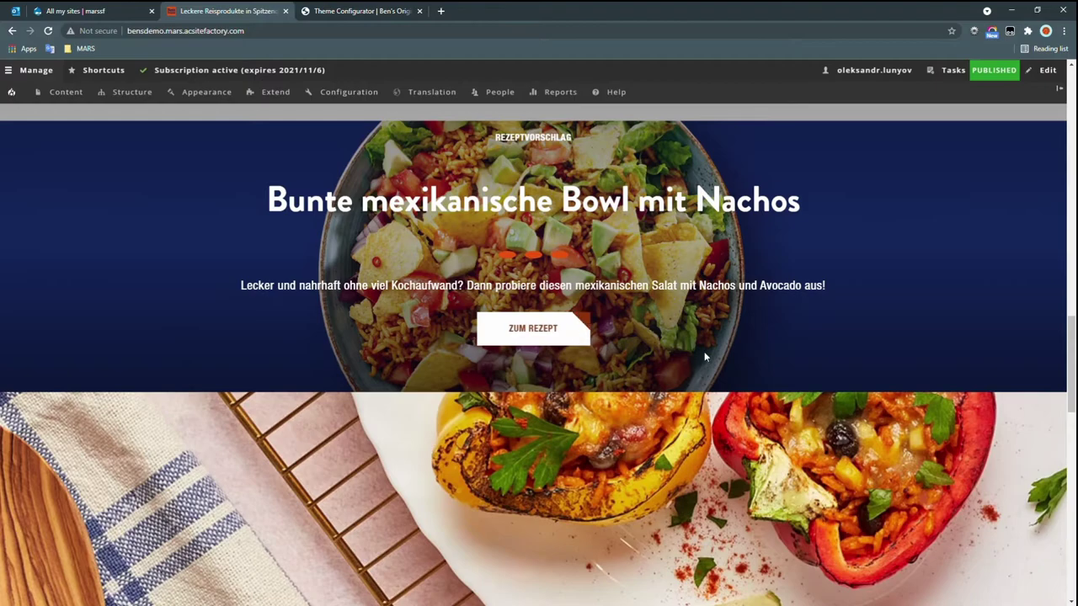
{"action": "scroll", "coordinate": [705, 357], "scroll_direction": "down", "scroll_amount": 2}
{"action": "scroll", "coordinate": [705, 359], "scroll_direction": "down", "scroll_amount": 9}
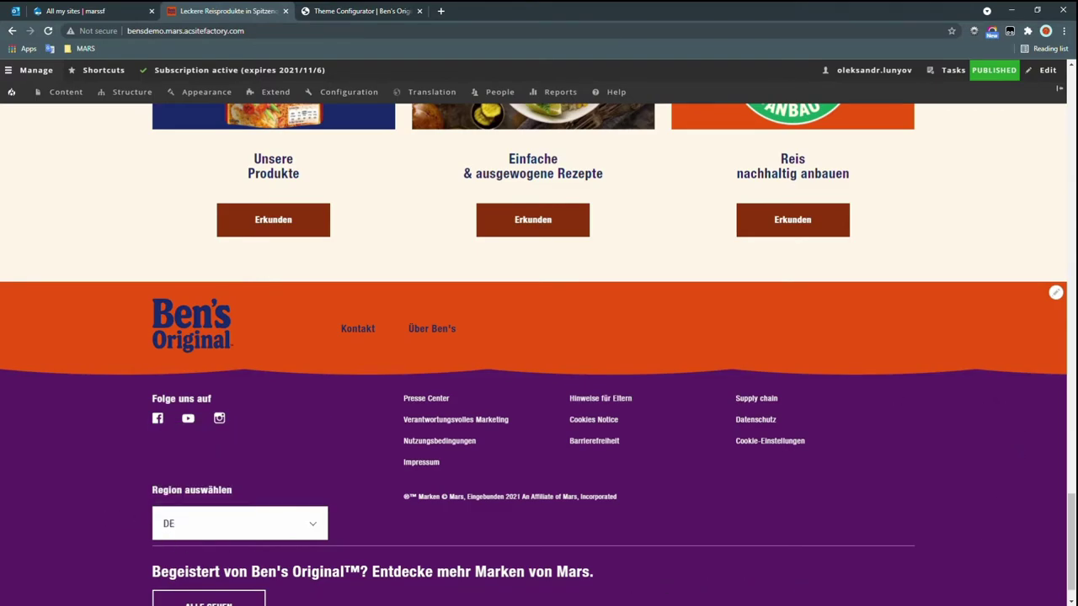
{"action": "left_click_drag", "start_coordinate": [1073, 551], "coordinate": [1071, 126]}
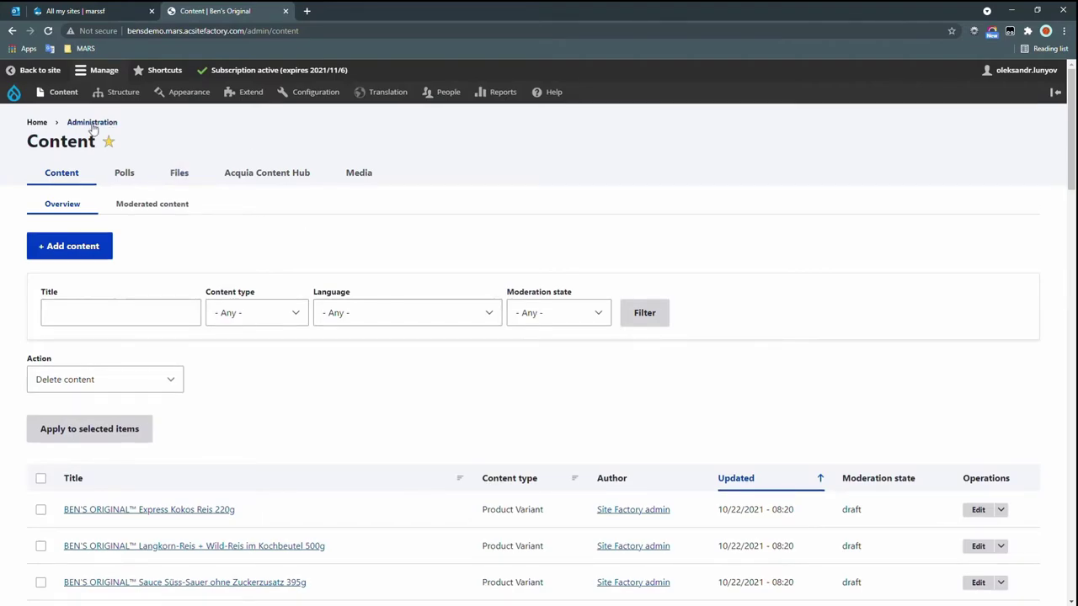
Create a new Campaign page titled "Reisanbau: Wie kommt der Reis zu uns?".
{"action": "mouse_move", "coordinate": [68, 94]}
{"action": "mouse_move", "coordinate": [69, 112]}
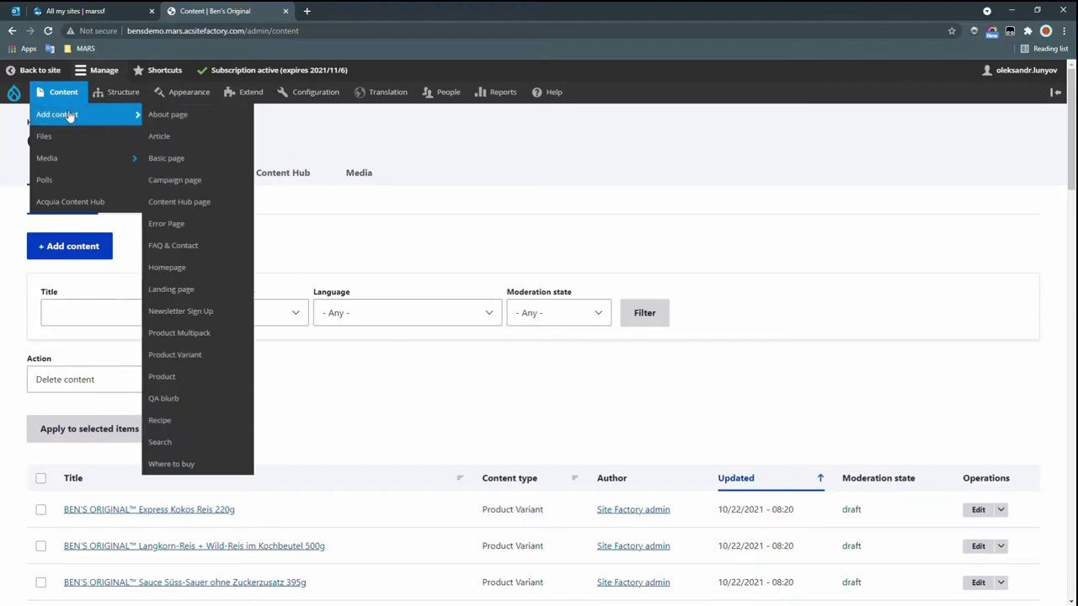
{"action": "left_click", "coordinate": [207, 186]}
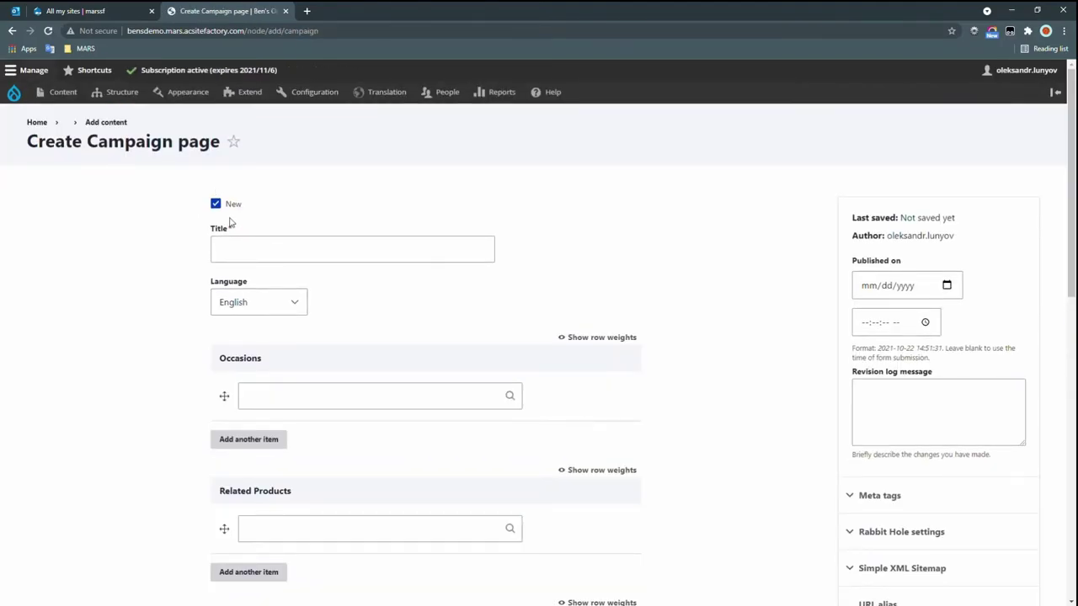
{"action": "left_click", "coordinate": [272, 255]}
Search Lighthouse for 7fc49c86ebfa798d0c26373ef97696aba17957fb and select the matching picture as the campaign page's image.
{"action": "scroll", "coordinate": [469, 312], "scroll_direction": "down", "scroll_amount": 10}
{"action": "left_click", "coordinate": [278, 351]}
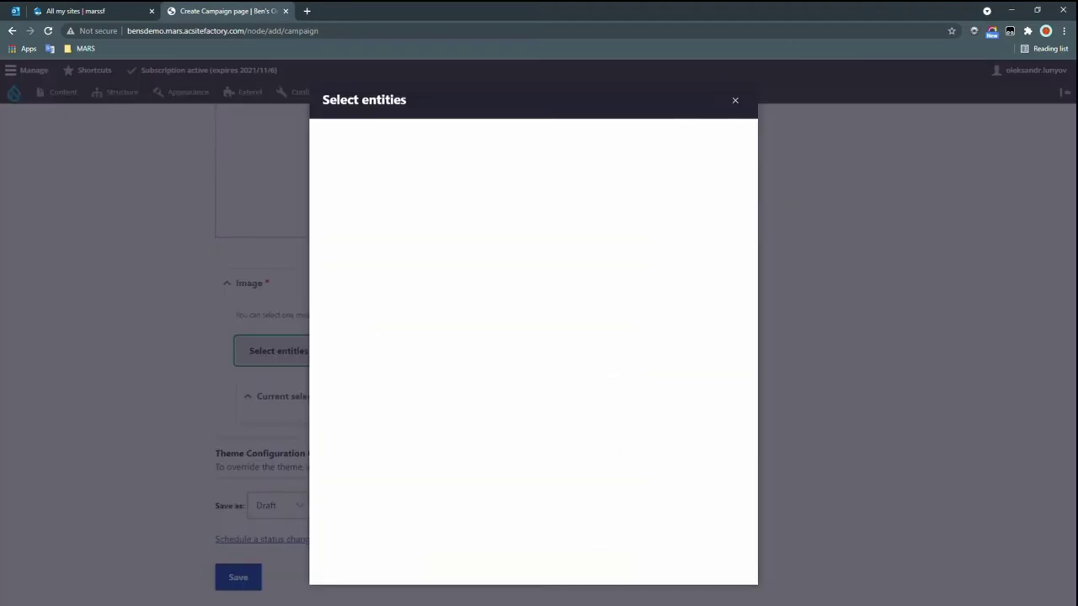
{"action": "type", "text": "7fc49c86ebfa798d0c26373ef97696aba17957fb"}
{"action": "key", "text": "Return"}
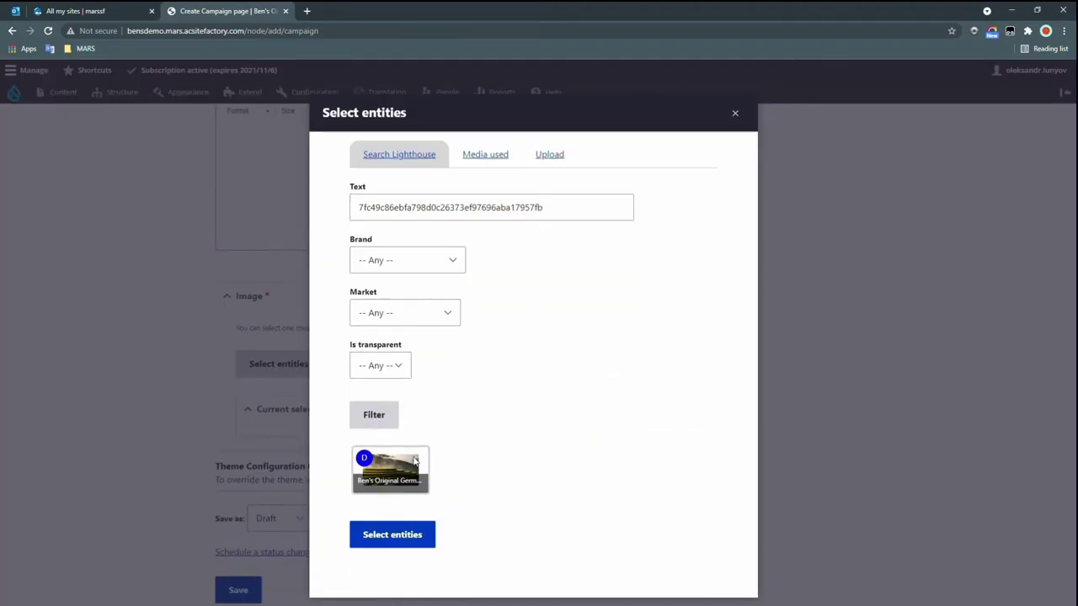
{"action": "key", "text": "Return"}
Save the campaign page with the Published status.
{"action": "left_click", "coordinate": [291, 457]}
{"action": "left_click", "coordinate": [272, 489]}
{"action": "left_click", "coordinate": [236, 529]}
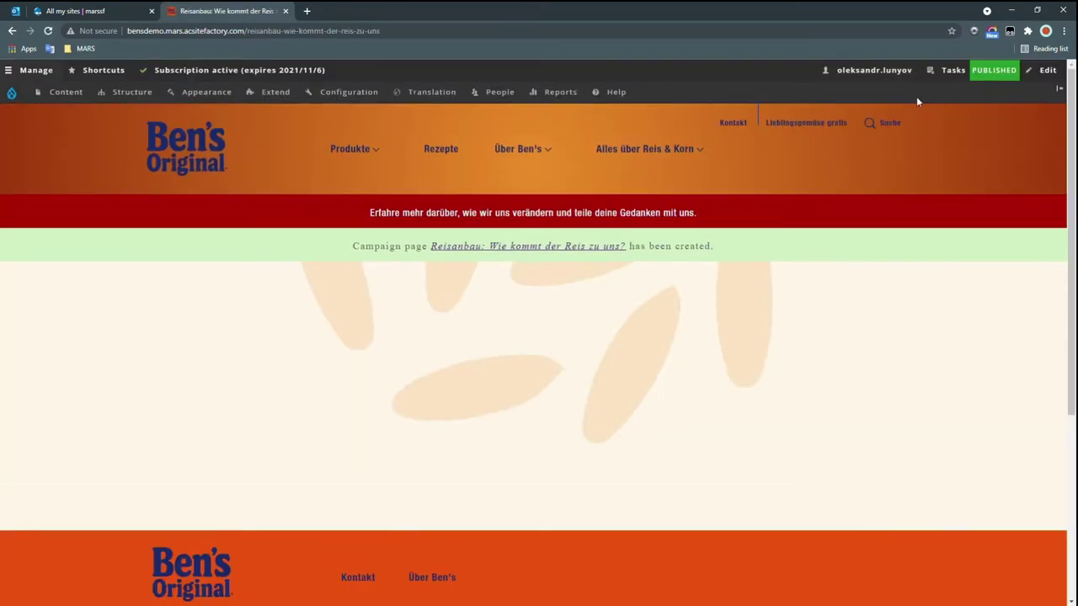
Open the campaign page's layout and remove the existing block from the Free Editorial Capabilities section.
{"action": "left_click", "coordinate": [990, 73]}
{"action": "left_click", "coordinate": [942, 393]}
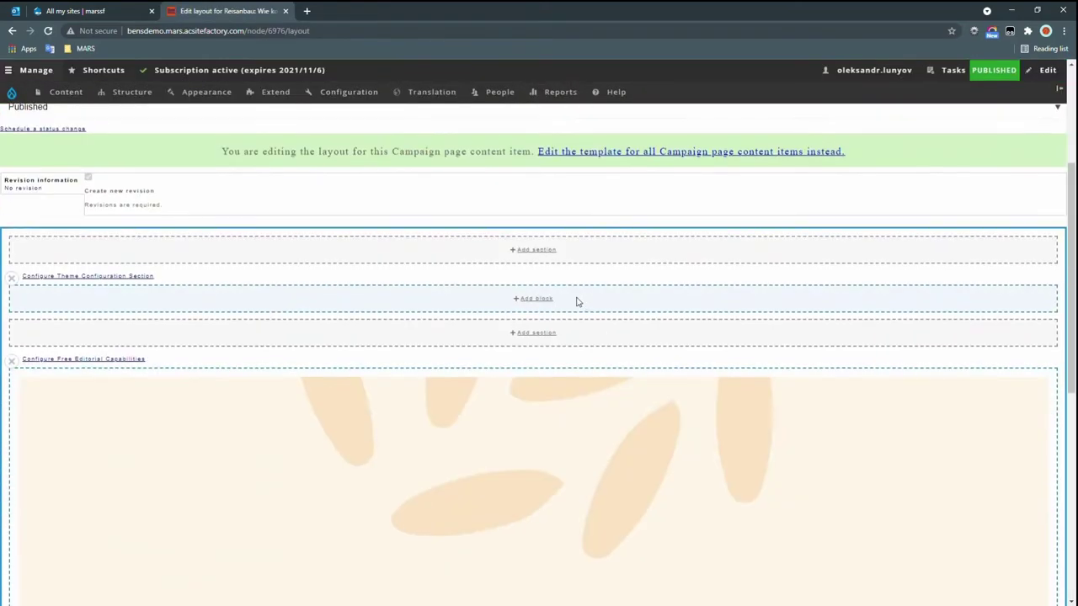
{"action": "left_click", "coordinate": [1046, 380]}
{"action": "left_click", "coordinate": [1016, 421]}
{"action": "left_click", "coordinate": [979, 200]}
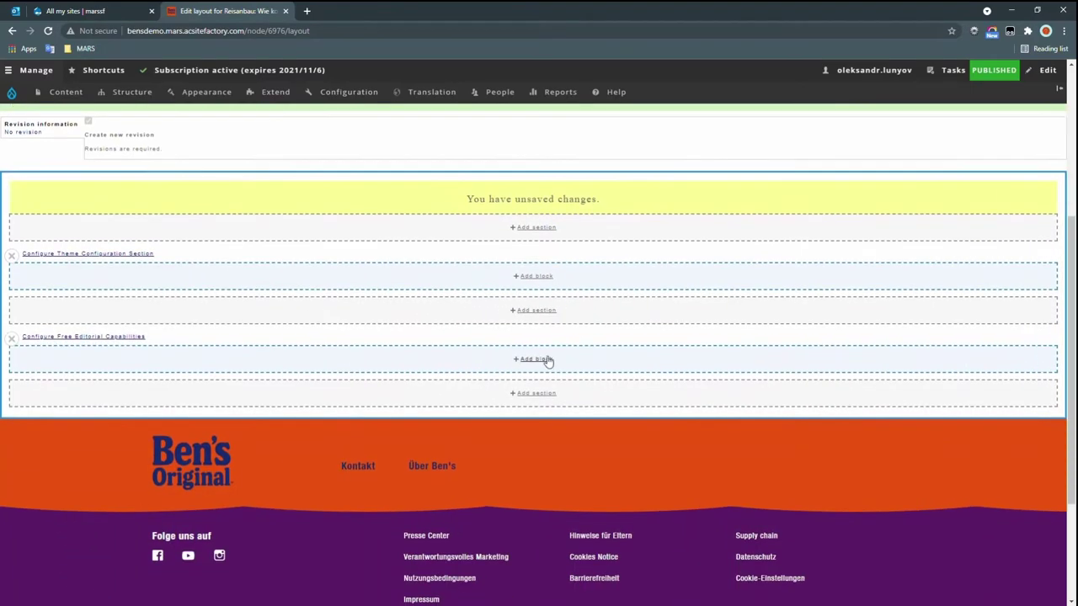
Start a Parent Page Header block in Free Editorial Capabilities with the title "Reisanbau: Wie kommt der Reis auf den Teller?" and an Image background.
{"action": "left_click", "coordinate": [543, 362]}
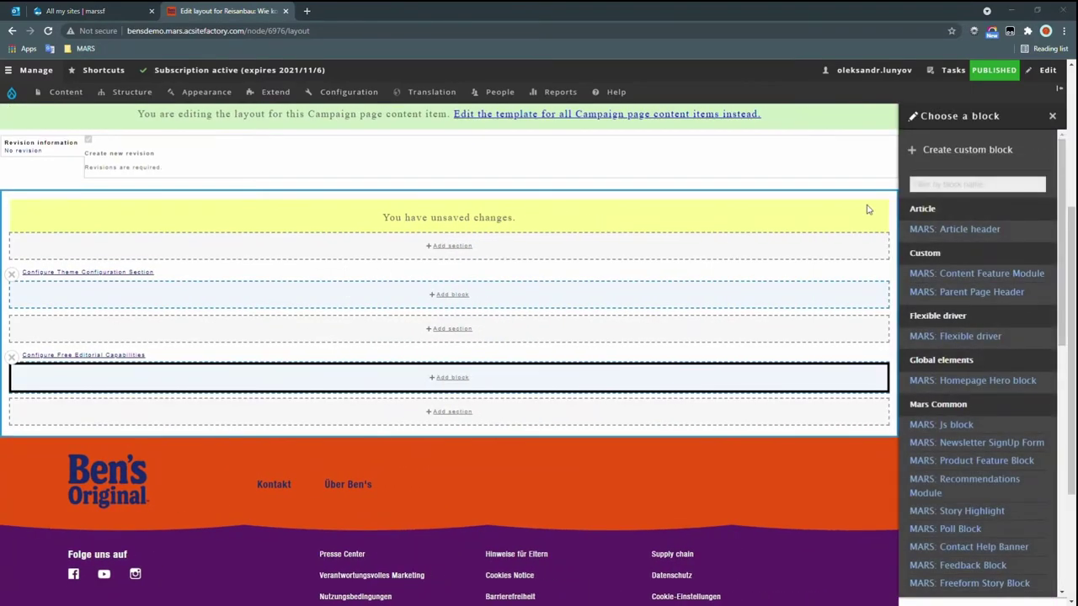
{"action": "left_click", "coordinate": [926, 186]}
{"action": "type", "text": "Parent Page Header"}
{"action": "left_click", "coordinate": [966, 233]}
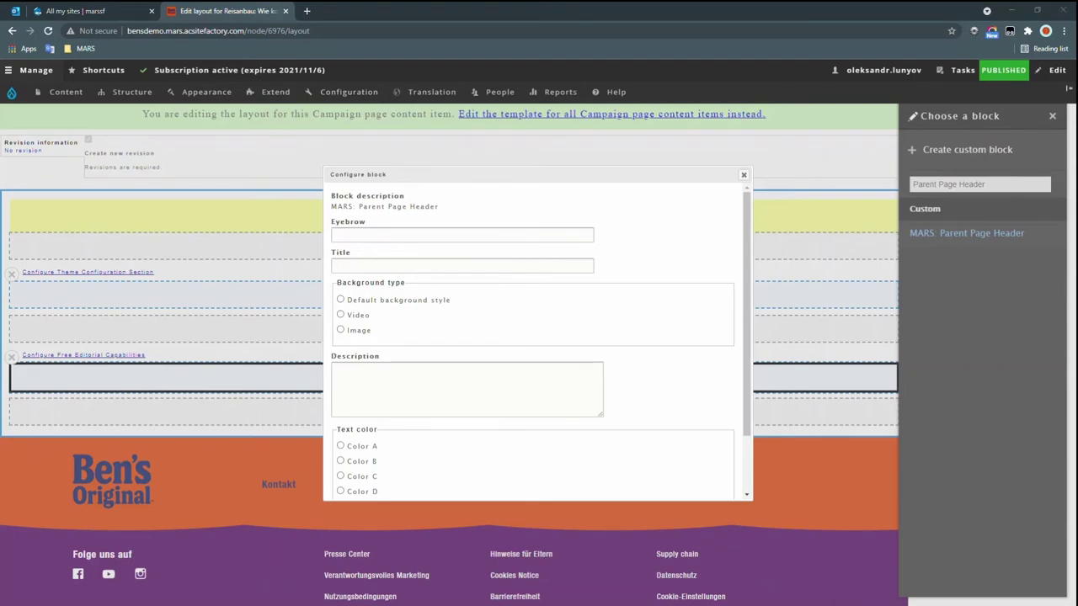
{"action": "left_click", "coordinate": [421, 266]}
{"action": "type", "text": "Reisanbau: Wie kommt der Reis auf den Teller?"}
{"action": "left_click", "coordinate": [341, 330]}
Assign the Lighthouse asset 7fc49c86ebfa798d0c26373ef97696aba17957fb as the header's desktop image and add the block to the layout.
{"action": "scroll", "coordinate": [530, 337], "scroll_direction": "down", "scroll_amount": 3}
{"action": "left_click", "coordinate": [353, 264]}
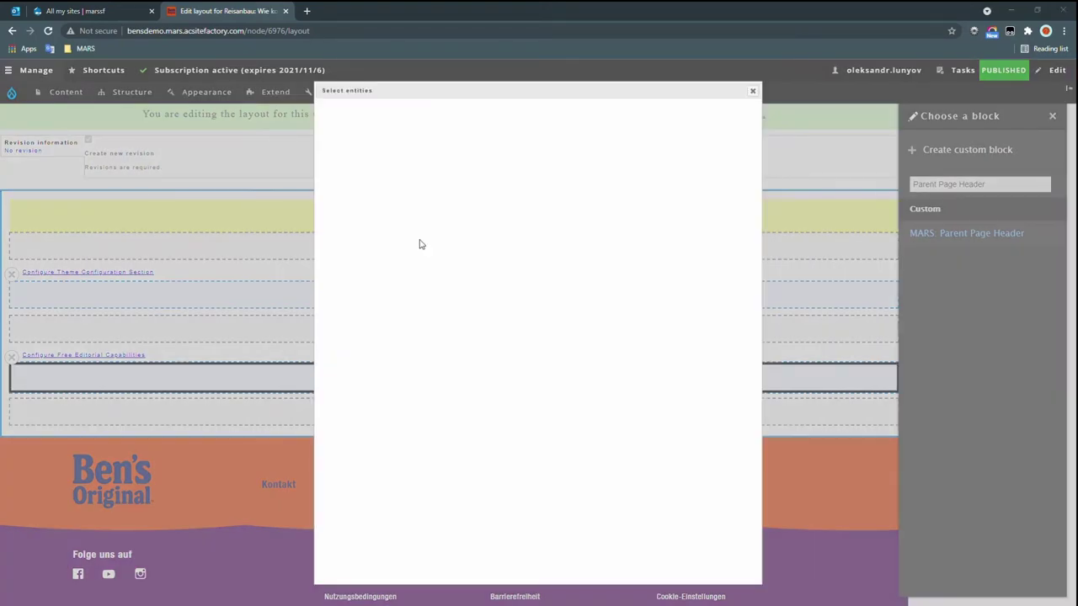
{"action": "type", "text": "7fc49c86ebfa798d0c26373ef97696aba17957fb"}
{"action": "left_click", "coordinate": [372, 375]}
{"action": "left_click", "coordinate": [390, 431]}
{"action": "left_click", "coordinate": [391, 497]}
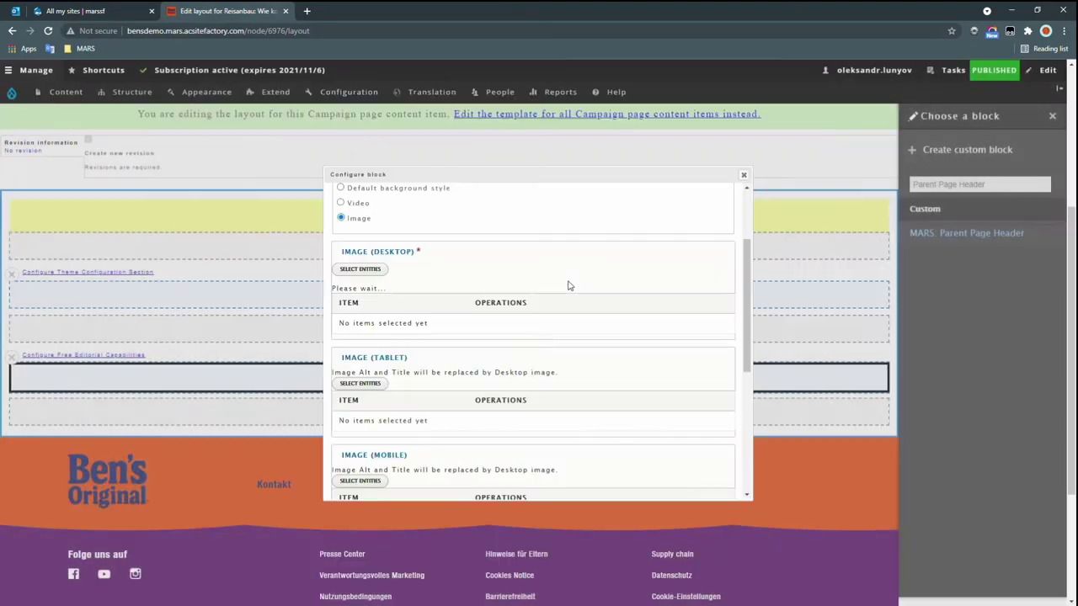
{"action": "scroll", "coordinate": [496, 325], "scroll_direction": "down", "scroll_amount": 10}
{"action": "left_click", "coordinate": [348, 488]}
Start a MARS: Freeform Story Block below the page header, center aligned with Header 1 left empty.
{"action": "scroll", "coordinate": [589, 278], "scroll_direction": "down", "scroll_amount": 3}
{"action": "left_click", "coordinate": [536, 380]}
{"action": "left_click", "coordinate": [979, 185]}
{"action": "type", "text": "free"}
{"action": "left_click", "coordinate": [978, 261]}
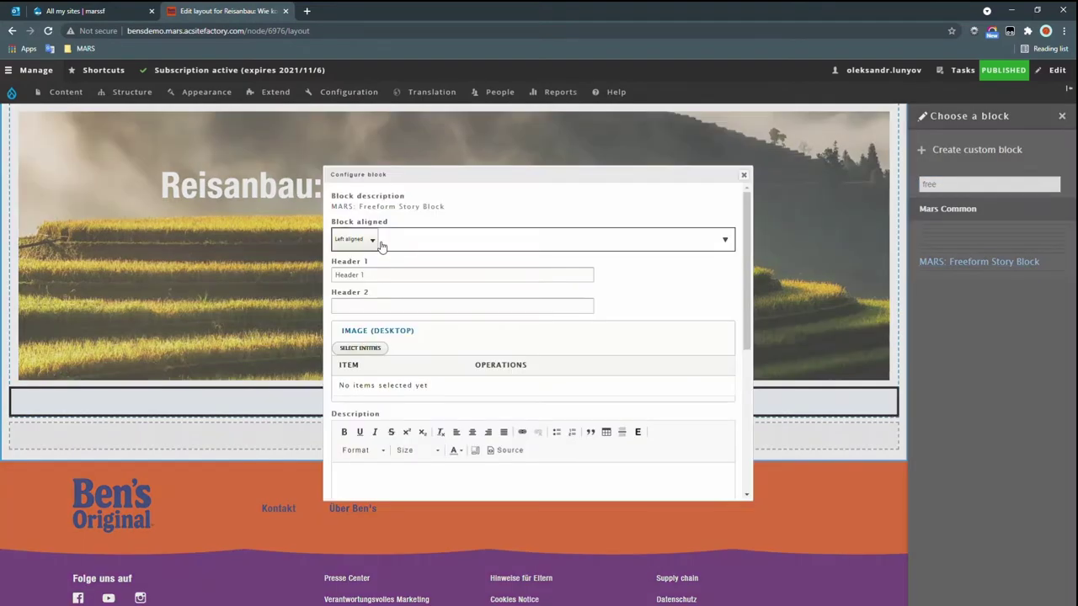
{"action": "left_click", "coordinate": [366, 274]}
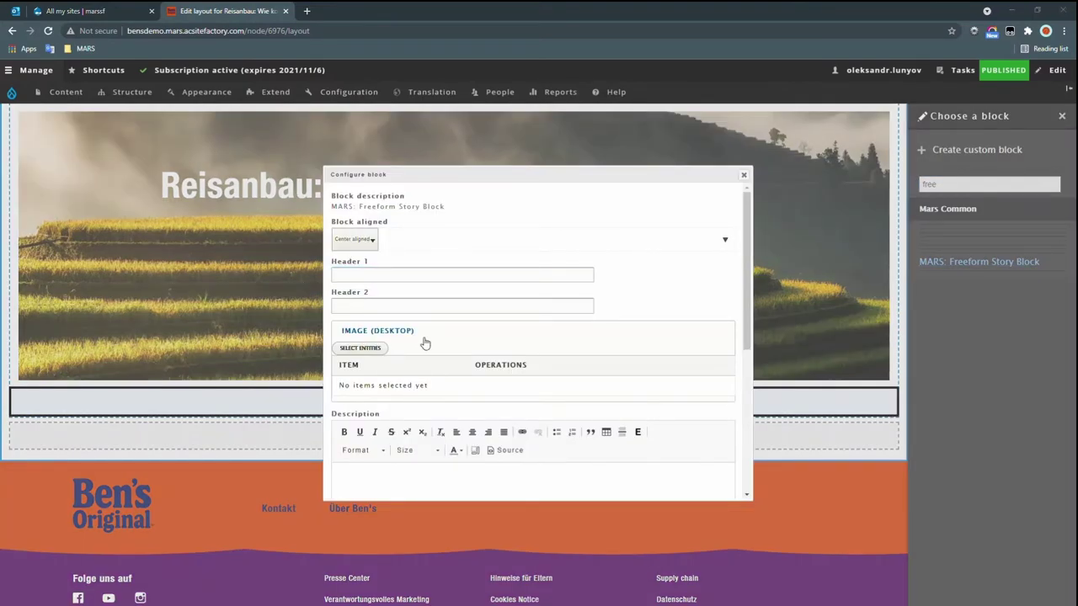
Fill the description with the rice-growing text and format "Reisanbau wird seit mindestens 7.000 Jahren betrieben." as a level 2 heading.
{"action": "type", "text": "Reisanbau wird seit mindestens 7.000 Jahren betrieben. Reis wird als Nahrungsmittel geerntet. Endlose Wasser-Felder, die den Himmel widerspiegeln und grüne, stufenartige Terrassen, die den Atem rauben. Die Produktion von Reis ist nicht nur essenziell für die Weltbevölkerung, sondern auch wunderschön. Nahrhaft, vielfältig und so duftend: Heute gehört das Getreide in vielen Variationen in fast jede Küche. Doch woher kommt der Reis und wie landet er auf unserem Tisch? Was ist seine Geschichte und wie wird er angebaut? Hier findest du alles rund um Reisanbau."}
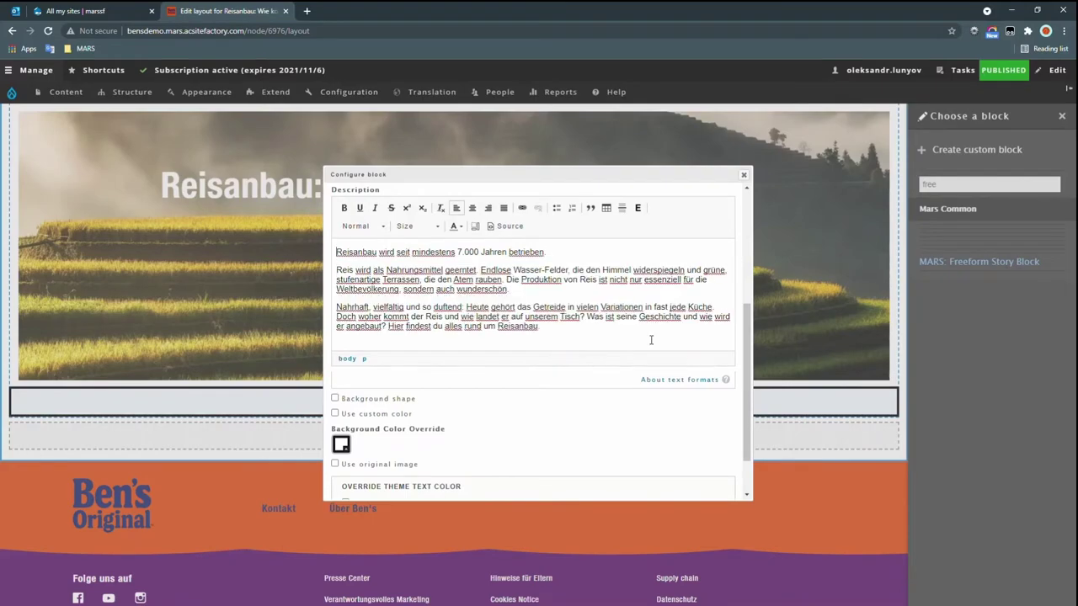
{"action": "triple_click", "coordinate": [438, 252]}
{"action": "left_click", "coordinate": [361, 225]}
{"action": "left_click", "coordinate": [368, 305]}
Enable the custom color for the story block with a cream background override and add the block to the layout.
{"action": "scroll", "coordinate": [430, 337], "scroll_direction": "down", "scroll_amount": 1}
{"action": "left_click", "coordinate": [335, 355]}
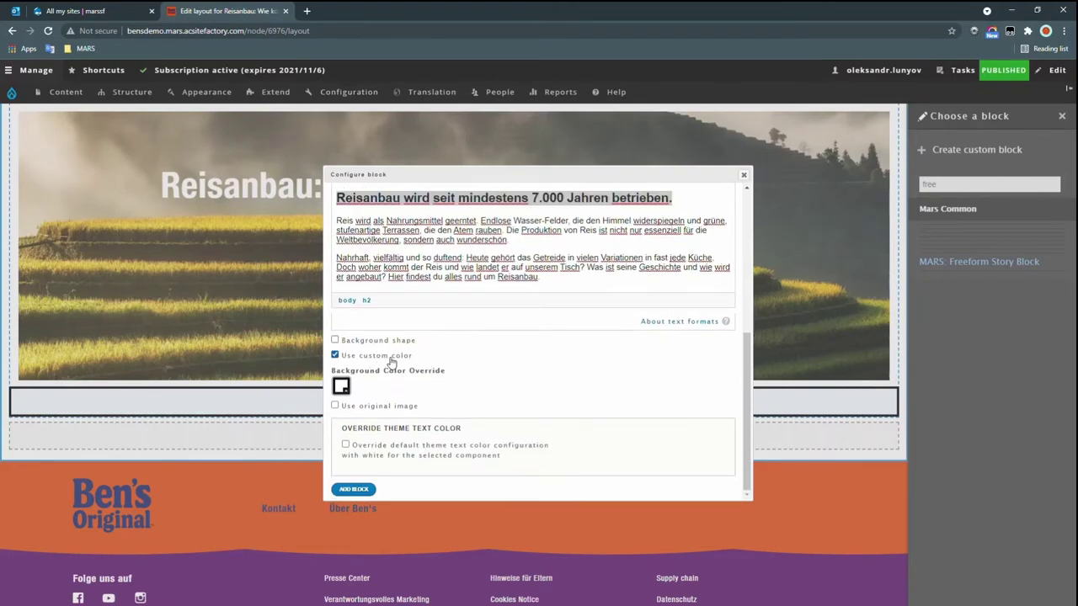
{"action": "left_click", "coordinate": [342, 386]}
{"action": "left_click", "coordinate": [536, 373]}
{"action": "left_click", "coordinate": [353, 489]}
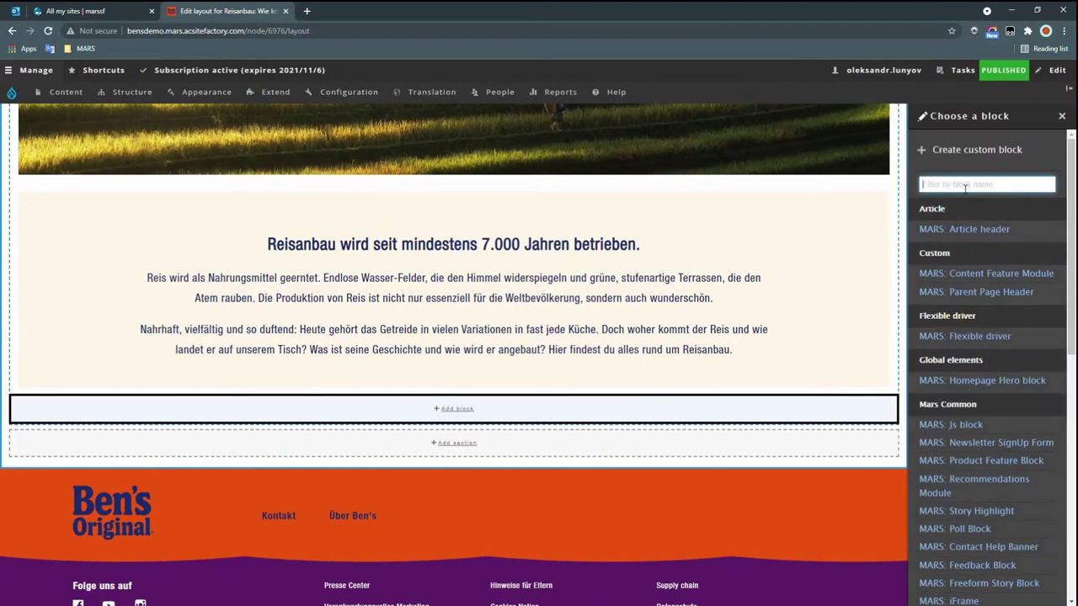
Start another MARS: Freeform Story Block, center aligned, with Header 1 set to "Herkunft des Reises: Woher kommt der Reis ursprünglich?".
{"action": "type", "text": "free"}
{"action": "left_click", "coordinate": [978, 261]}
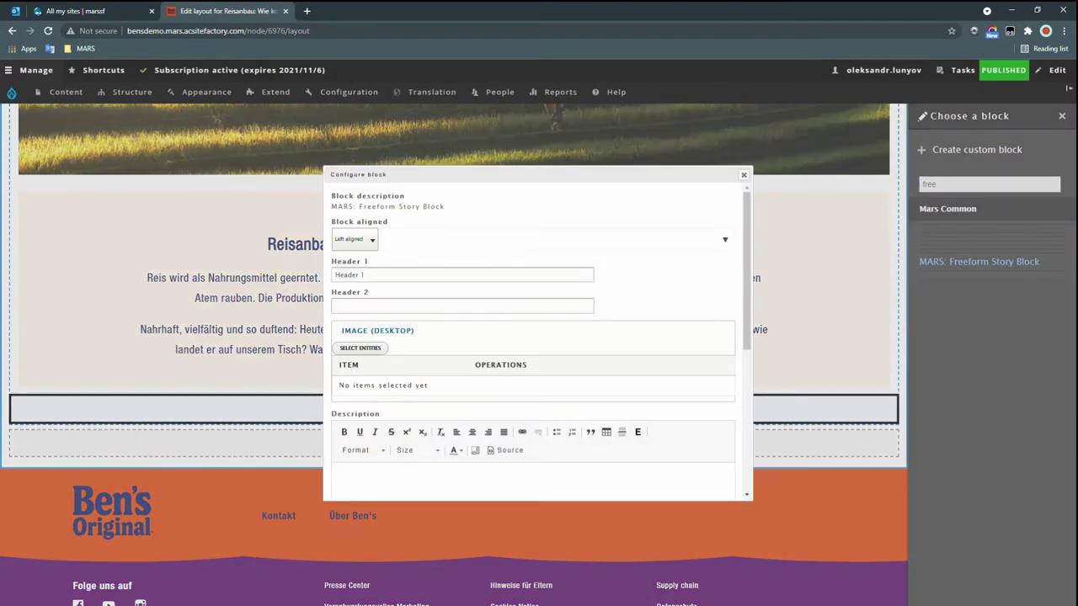
{"action": "key", "text": "shift+Tab"}
{"action": "key", "text": "Down"}
{"action": "key", "text": "Tab"}
{"action": "key", "text": "Delete"}
{"action": "key", "text": "Tab"}
{"action": "key", "text": "shift+Tab"}
{"action": "type", "text": "Herkunft des Reises: Woher kommt der Reis ursprünglich?"}
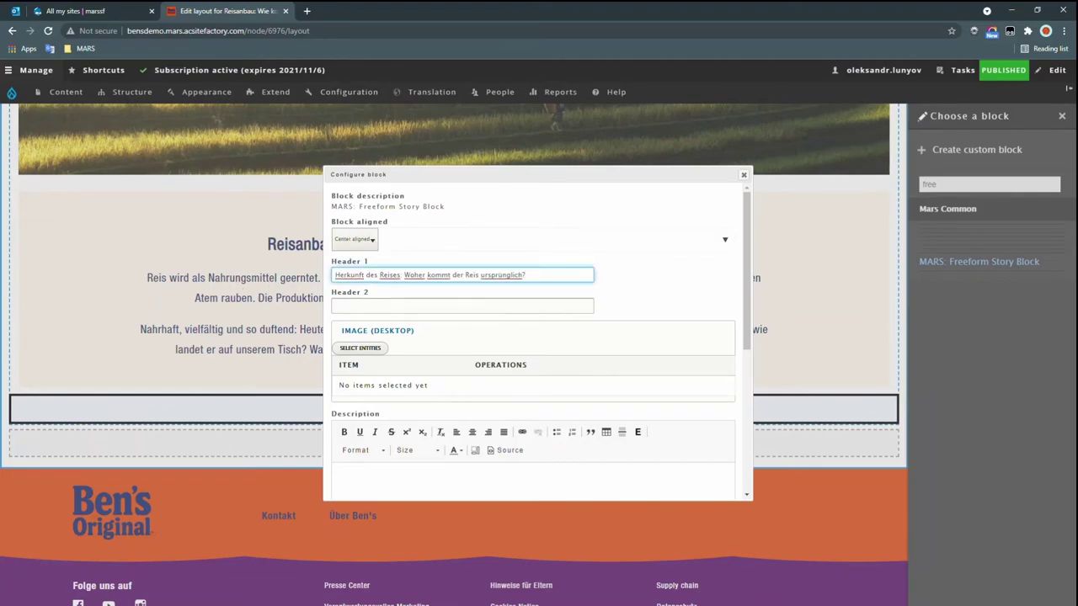
Fill in the text "Die Geschichte des Reises beginnt circa 5.000 Jahre vor unserer Zeitrechnung, was ihn zu der ältesten Kulturpflanze weltweit macht." and add the block.
{"action": "key", "text": "Tab"}
{"action": "scroll", "coordinate": [418, 379], "scroll_direction": "down", "scroll_amount": 3}
{"action": "type", "text": "Die Geschichte des Reises beginnt circa 5.000 Jahre vor unserer Zeitrechnung, was ihn zu der ältesten Kulturpflanze weltweit macht."}
{"action": "scroll", "coordinate": [449, 383], "scroll_direction": "down", "scroll_amount": 1}
{"action": "left_click", "coordinate": [353, 489]}
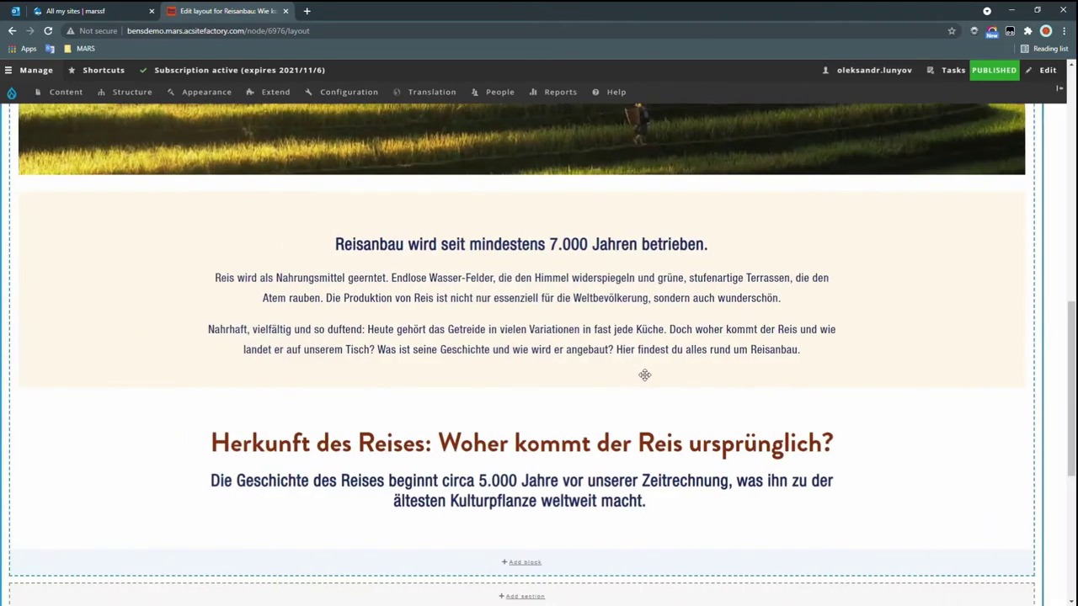
Start a MARS: Freeform Story Block below the Herkunft heading, aligned so its text sits to the right of the image.
{"action": "scroll", "coordinate": [699, 392], "scroll_direction": "down", "scroll_amount": 2}
{"action": "left_click", "coordinate": [536, 393]}
{"action": "type", "text": "free"}
{"action": "left_click", "coordinate": [978, 261]}
{"action": "key", "text": "Down"}
{"action": "key", "text": "Tab"}
{"action": "scroll", "coordinate": [446, 363], "scroll_direction": "down", "scroll_amount": 2}
Assign the Lighthouse photo of the farmer in the rice field as the block's desktop image.
{"action": "left_click", "coordinate": [370, 239]}
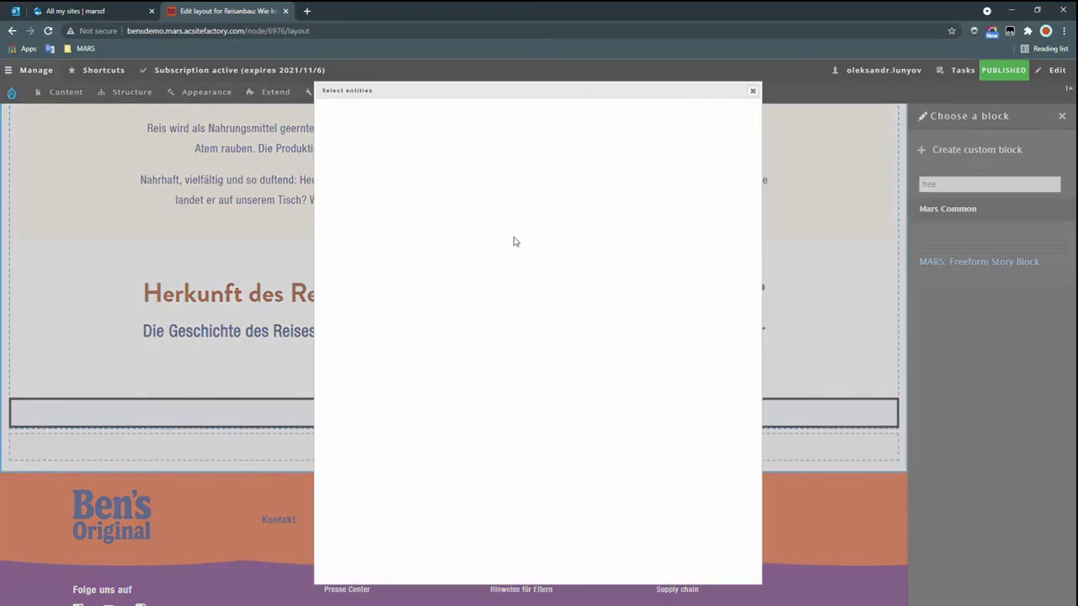
{"action": "key", "text": "ctrl+v"}
{"action": "left_click", "coordinate": [372, 376]}
{"action": "left_click", "coordinate": [389, 431]}
{"action": "left_click", "coordinate": [400, 498]}
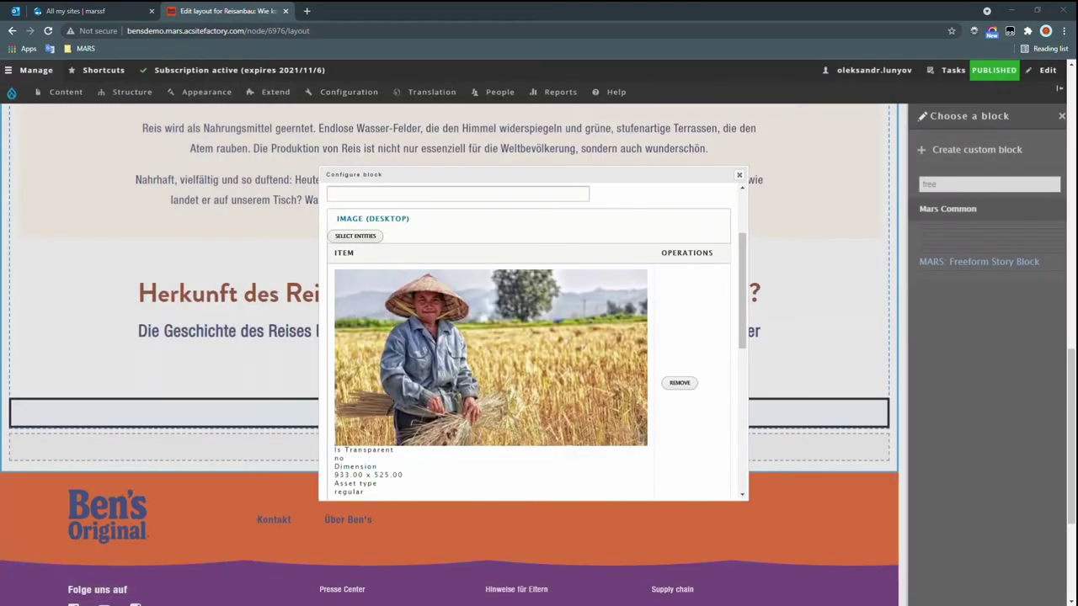
Fill the description with the China rice-origin text under a level 2 heading "Herkunft des Reises" and add the block using the original image.
{"action": "scroll", "coordinate": [461, 399], "scroll_direction": "down", "scroll_amount": 5}
{"action": "left_click", "coordinate": [462, 399]}
{"action": "type", "text": "Herkunft des Reises China gilt als das Herkunftsland des Reises, von wo aus das Getreide nach und nach weitere asiatische Länder erobert hat. Auch Indien gilt als eines der Länder, in denen der Reis seinen Ursprung hat. Laut archäologischen Funden begann der Reisanbau dort etwa 4.000 Jahre vor unserer Zeitrechnung"}
{"action": "left_click_drag", "start_coordinate": [332, 358], "coordinate": [426, 363]}
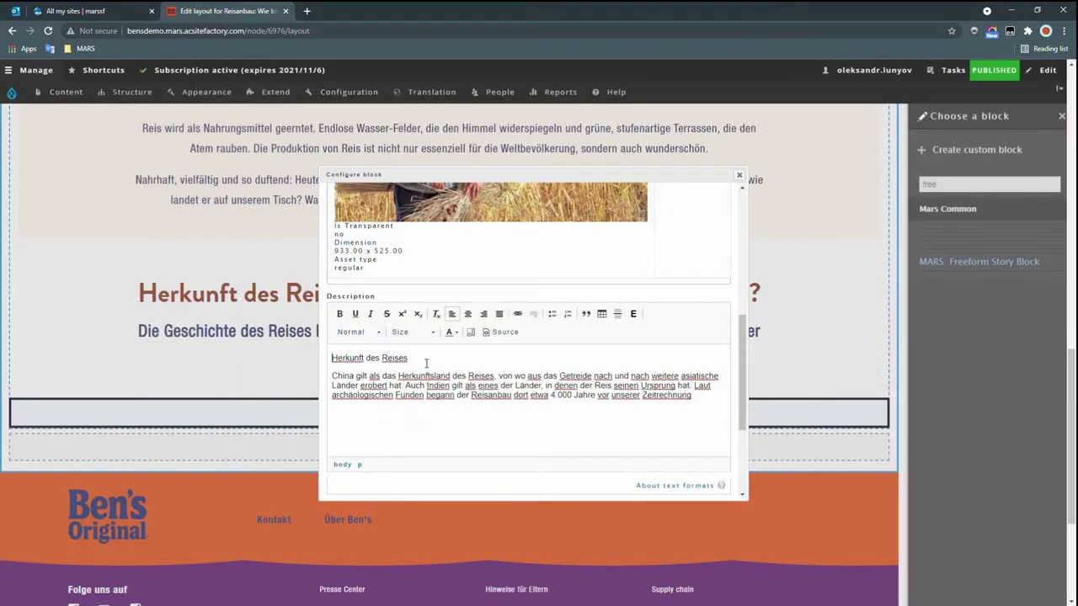
{"action": "left_click", "coordinate": [360, 332]}
{"action": "left_click", "coordinate": [365, 410]}
{"action": "scroll", "coordinate": [534, 363], "scroll_direction": "down", "scroll_amount": 4}
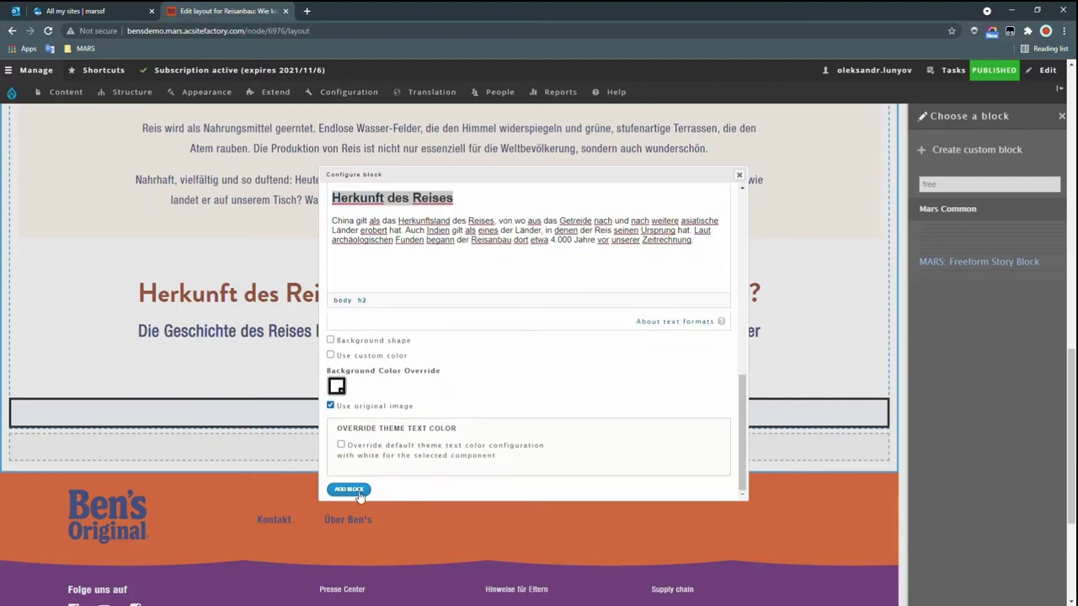
{"action": "left_click", "coordinate": [358, 490]}
Start a left-aligned MARS: Freeform Story Block below the farmer block, with Header 1 left empty.
{"action": "scroll", "coordinate": [589, 375], "scroll_direction": "down", "scroll_amount": 5}
{"action": "left_click", "coordinate": [558, 370]}
{"action": "left_click", "coordinate": [956, 185]}
{"action": "type", "text": "free"}
{"action": "left_click", "coordinate": [979, 261]}
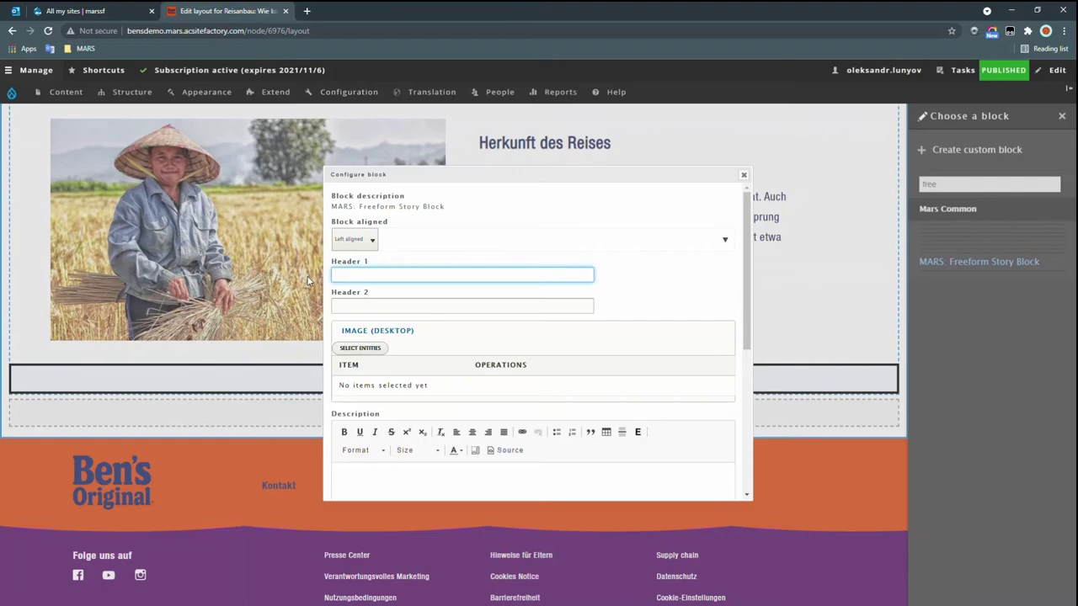
Assign the Lighthouse asset dd8332157def5cb4173e93203a9eb0415ff13bbf as the new block's desktop image.
{"action": "left_click", "coordinate": [361, 347]}
{"action": "type", "text": "dd8332157def5cb4173e93203a9eb0415ff13bbf"}
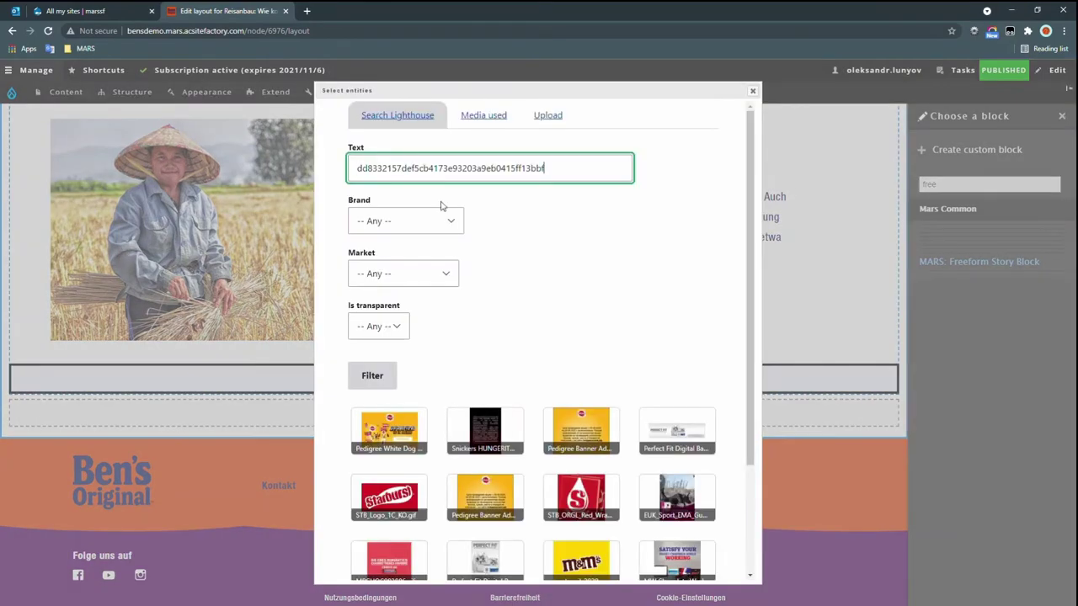
{"action": "key", "text": "Return"}
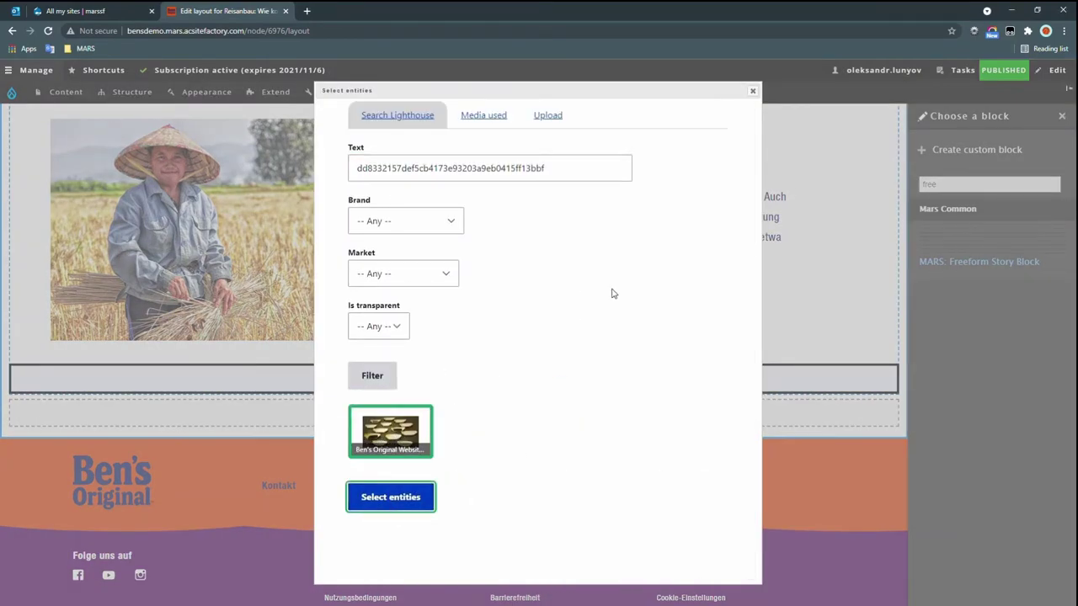
{"action": "key", "text": "Return"}
Fill the description with the "Die Sorten" text on rice varieties and remove the stray <p> tags.
{"action": "scroll", "coordinate": [505, 347], "scroll_direction": "down", "scroll_amount": 5}
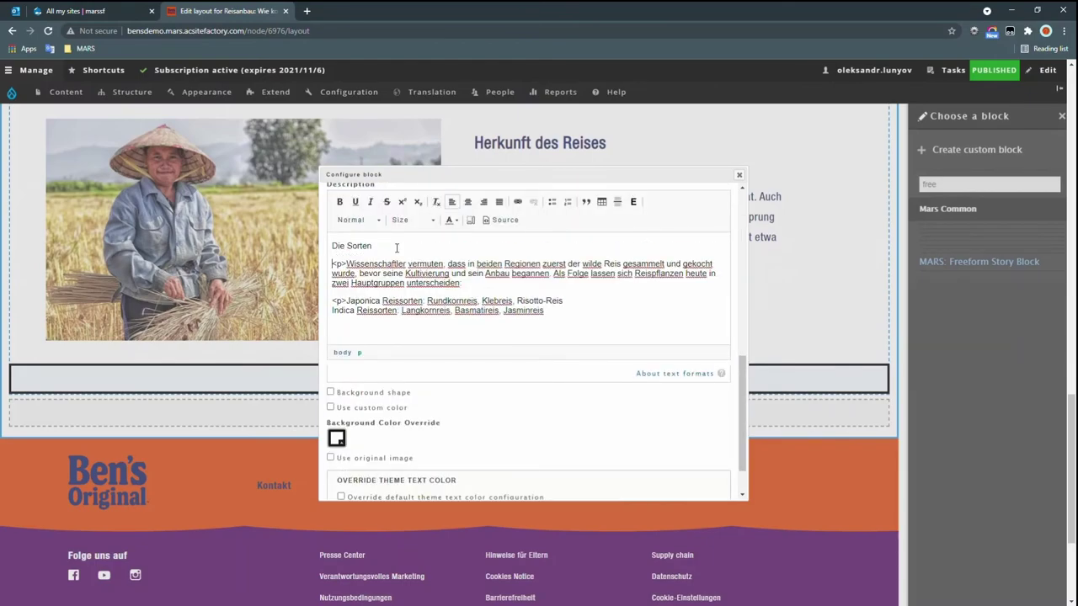
{"action": "key", "text": "Delete"}
{"action": "key", "text": "Delete"}
{"action": "key", "text": "Delete"}
Format "Die Sorten" as a level 2 heading and add the block to the layout.
{"action": "triple_click", "coordinate": [397, 248]}
{"action": "left_click", "coordinate": [360, 219]}
{"action": "left_click", "coordinate": [361, 296]}
{"action": "scroll", "coordinate": [363, 362], "scroll_direction": "down", "scroll_amount": 2}
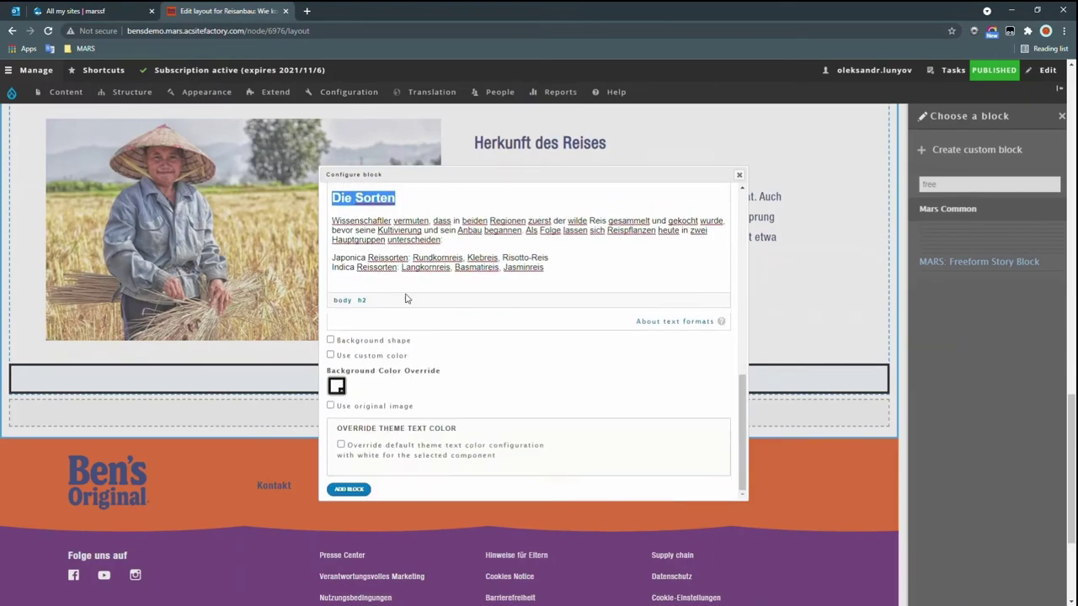
{"action": "scroll", "coordinate": [365, 362], "scroll_direction": "down", "scroll_amount": 2}
{"action": "left_click", "coordinate": [348, 488]}
Start a left-aligned MARS: Freeform Story Block below the Die Sorten block and clear its Header 1.
{"action": "left_click", "coordinate": [533, 438]}
{"action": "type", "text": "free"}
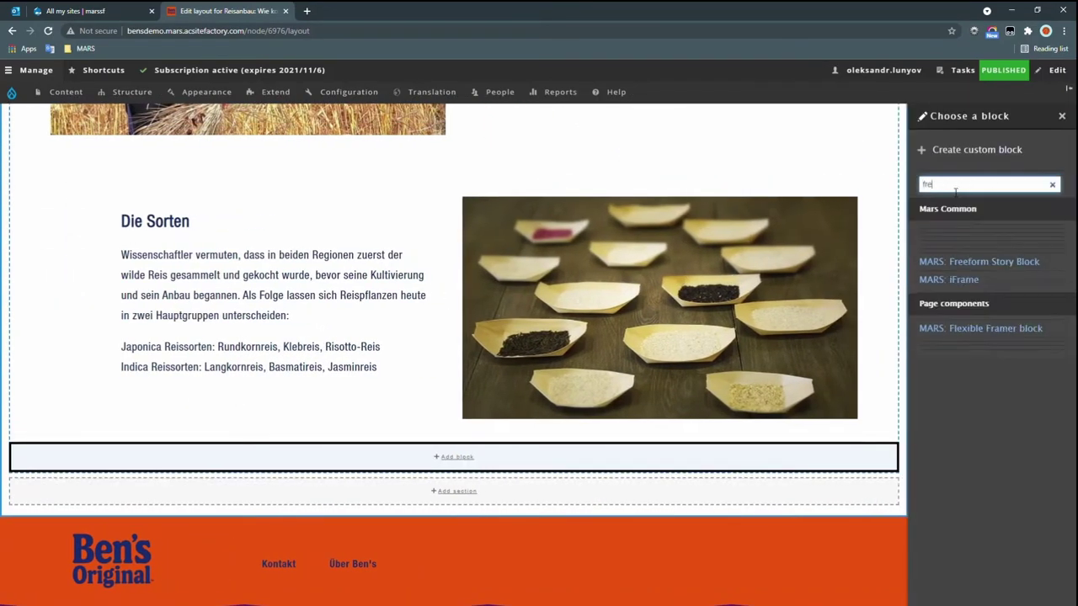
{"action": "left_click", "coordinate": [978, 261]}
{"action": "triple_click", "coordinate": [373, 276]}
{"action": "key", "text": "BackSpace"}
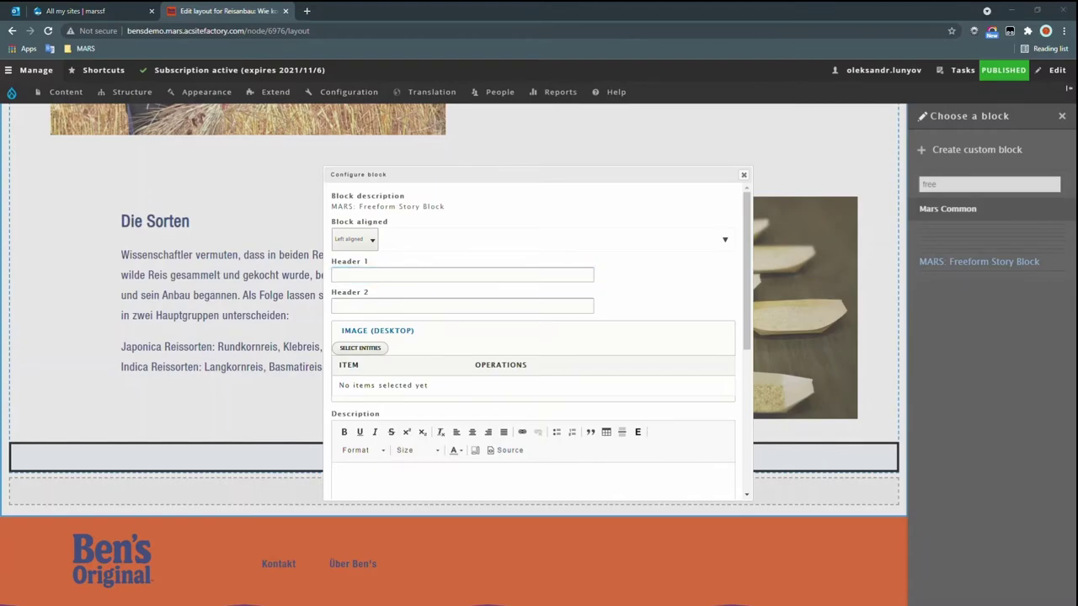
Fill the description with the text on rice reaching Europe and America, formatting "Auf dem Weg zu uns" as a heading.
{"action": "scroll", "coordinate": [372, 298], "scroll_direction": "down", "scroll_amount": 5}
{"action": "left_click", "coordinate": [373, 298]}
{"action": "key", "text": "ctrl+v"}
{"action": "left_click", "coordinate": [362, 225]}
{"action": "left_click", "coordinate": [373, 278]}
Remove the stray <p> tags from the three description paragraphs and add the block to the layout.
{"action": "left_click", "coordinate": [350, 278]}
{"action": "key", "text": "BackSpace"}
{"action": "key", "text": "BackSpace"}
{"action": "key", "text": "BackSpace"}
{"action": "left_click", "coordinate": [350, 325]}
{"action": "key", "text": "BackSpace"}
{"action": "key", "text": "BackSpace"}
{"action": "key", "text": "BackSpace"}
{"action": "left_click", "coordinate": [350, 381]}
{"action": "key", "text": "BackSpace"}
{"action": "key", "text": "BackSpace"}
{"action": "key", "text": "BackSpace"}
{"action": "scroll", "coordinate": [539, 354], "scroll_direction": "down", "scroll_amount": 5}
{"action": "left_click", "coordinate": [354, 488]}
Start a MARS: Recipe feature block below the "Auf dem Weg zu uns" text.
{"action": "scroll", "coordinate": [530, 260], "scroll_direction": "down", "scroll_amount": 3}
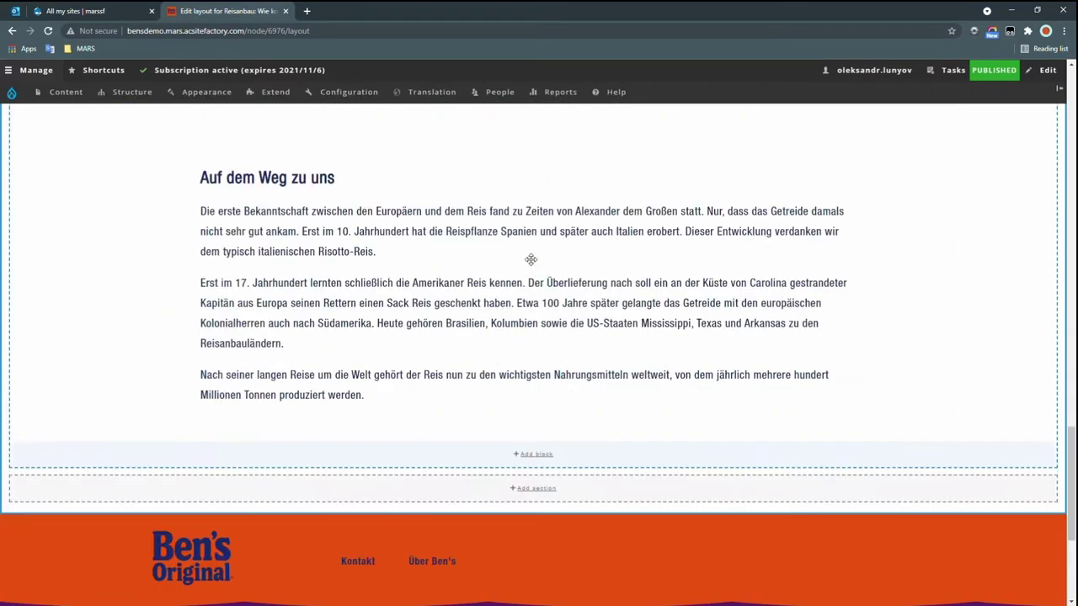
{"action": "left_click", "coordinate": [533, 445]}
{"action": "left_click", "coordinate": [987, 184]}
{"action": "type", "text": "Recipe feature block"}
{"action": "left_click", "coordinate": [977, 237]}
Set the recipe block's Featured Recipe to "Rezeptvorschlag" and its Eyebrow to "15 BIS 30 MIN".
{"action": "triple_click", "coordinate": [437, 237]}
{"action": "key", "text": "Tab"}
{"action": "type", "text": "Rezeptvorschlag"}
{"action": "key", "text": "shift+Tab"}
{"action": "key", "text": "Delete"}
{"action": "key", "text": "alt+Tab"}
{"action": "triple_click", "coordinate": [399, 269]}
{"action": "type", "text": "15 BIS 30 MIN"}
{"action": "key", "text": "alt+Tab"}
{"action": "key", "text": "alt+Tab"}
{"action": "key", "text": "shift+Tab"}
{"action": "type", "text": "Rezeptvorschlag"}
{"action": "key", "text": "alt+Tab"}
{"action": "key", "text": "alt+Tab"}
Choose the recipe "Bunte mexikanische Bowl mit Nachos (2866)" and set the recipe media type to Image.
{"action": "left_click", "coordinate": [433, 351]}
{"action": "key", "text": "ctrl+v"}
{"action": "left_click", "coordinate": [429, 375]}
{"action": "left_click", "coordinate": [341, 414]}
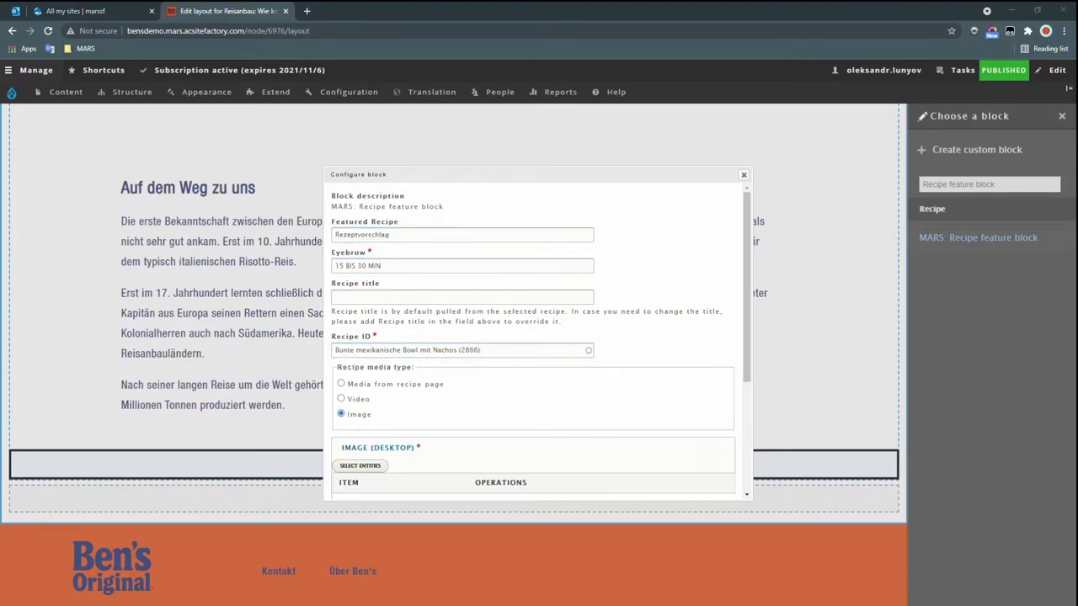
Assign the Lighthouse asset 368e03cbe7e866360125aa55dcdb495827b11573 as the recipe block's desktop image and add the block to the layout.
{"action": "left_click", "coordinate": [362, 465]}
{"action": "left_click", "coordinate": [503, 304]}
{"action": "type", "text": "368e03cbe7e866360125aa55dcdb495827b11573"}
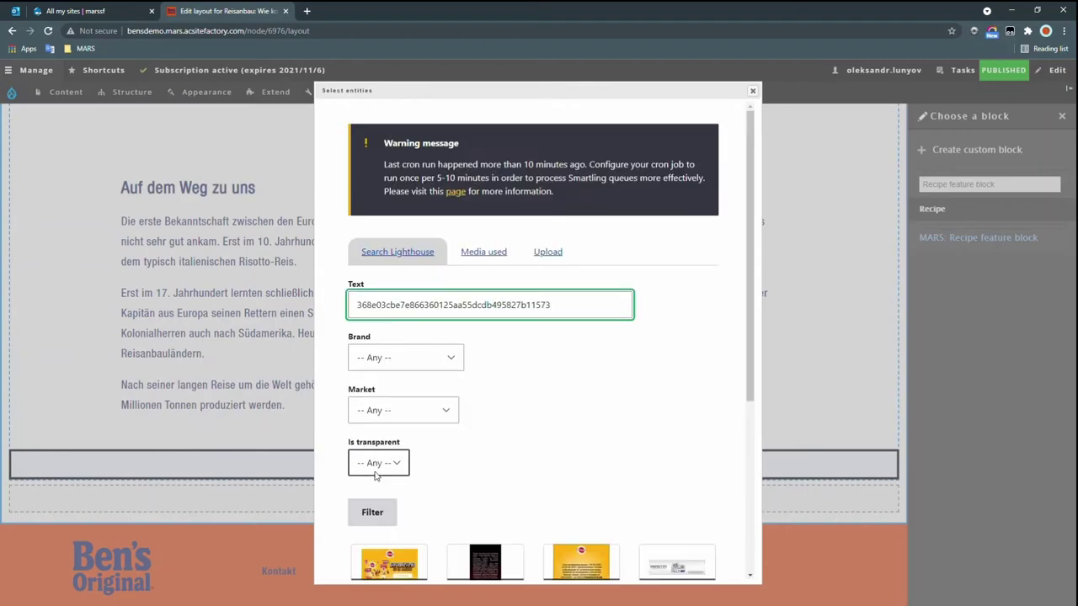
{"action": "key", "text": "Return"}
{"action": "scroll", "coordinate": [595, 390], "scroll_direction": "down", "scroll_amount": 1}
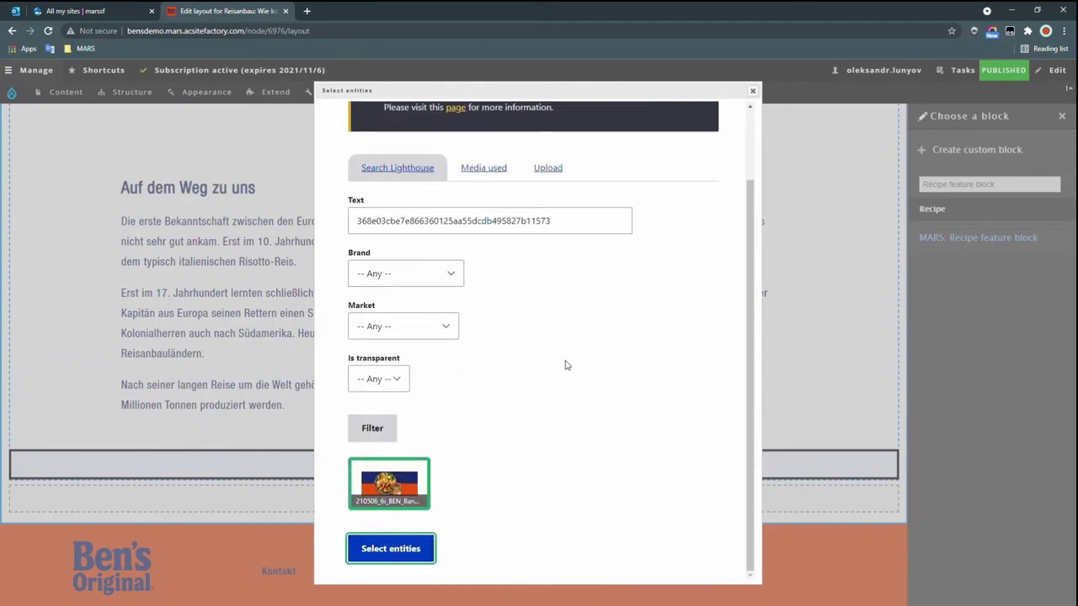
{"action": "left_click", "coordinate": [391, 548]}
{"action": "scroll", "coordinate": [530, 379], "scroll_direction": "down", "scroll_amount": 2}
{"action": "left_click", "coordinate": [348, 489]}
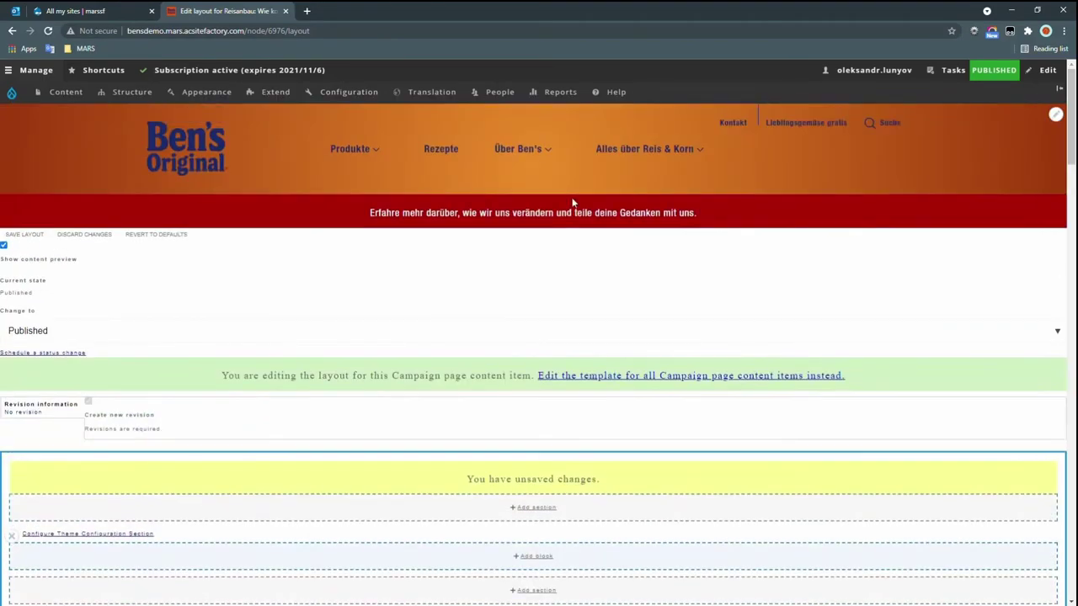
Save the campaign page layout and review the resulting page from header to footer.
{"action": "left_click", "coordinate": [25, 234]}
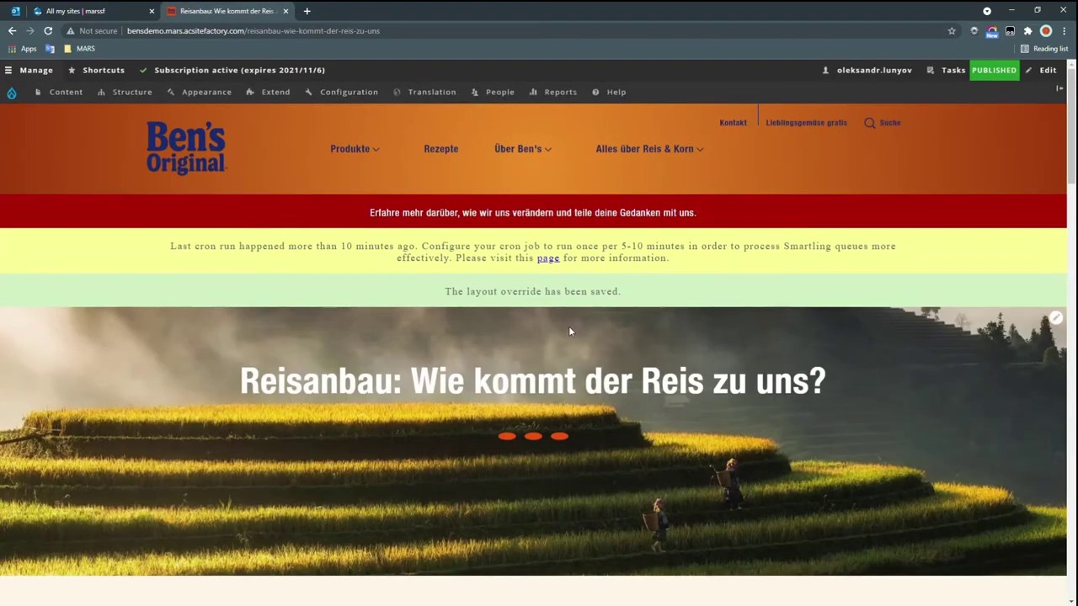
{"action": "scroll", "coordinate": [568, 313], "scroll_direction": "down", "scroll_amount": 5}
{"action": "scroll", "coordinate": [570, 313], "scroll_direction": "down", "scroll_amount": 4}
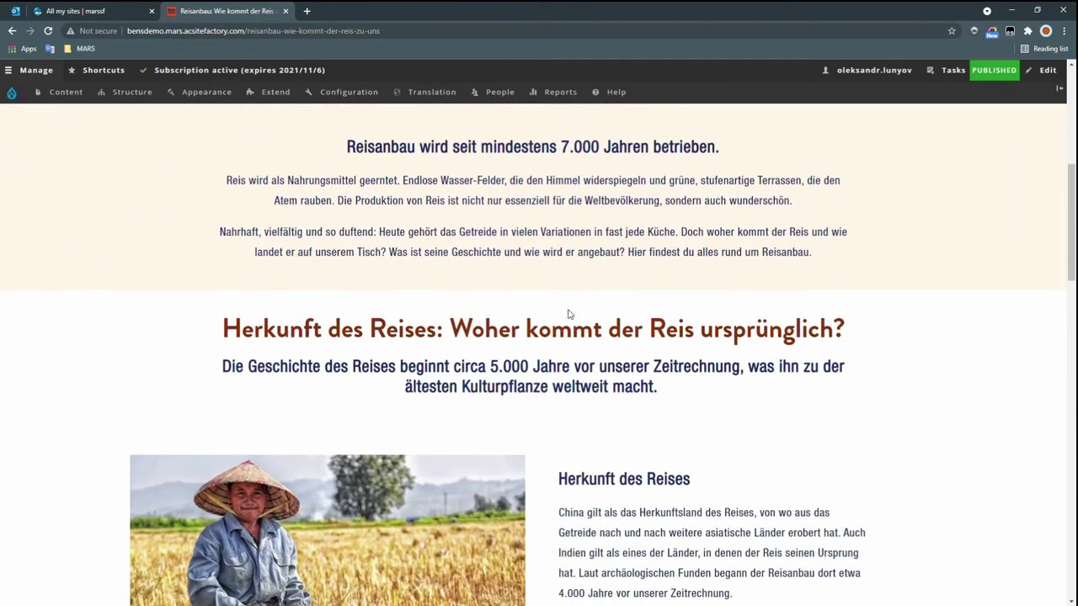
{"action": "scroll", "coordinate": [570, 313], "scroll_direction": "down", "scroll_amount": 6}
{"action": "scroll", "coordinate": [568, 313], "scroll_direction": "down", "scroll_amount": 5}
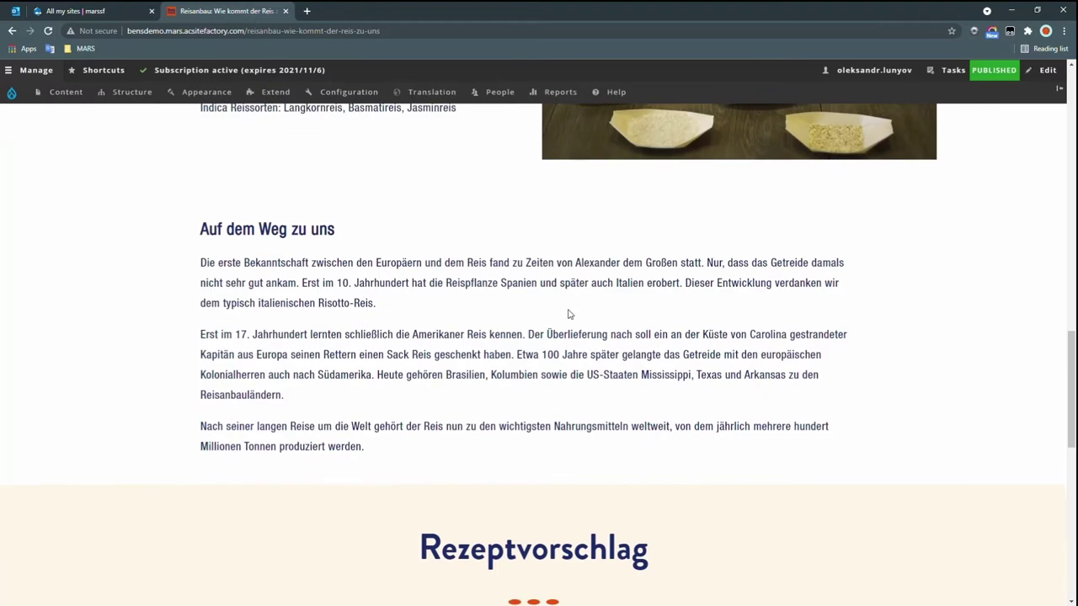
{"action": "scroll", "coordinate": [568, 314], "scroll_direction": "down", "scroll_amount": 5}
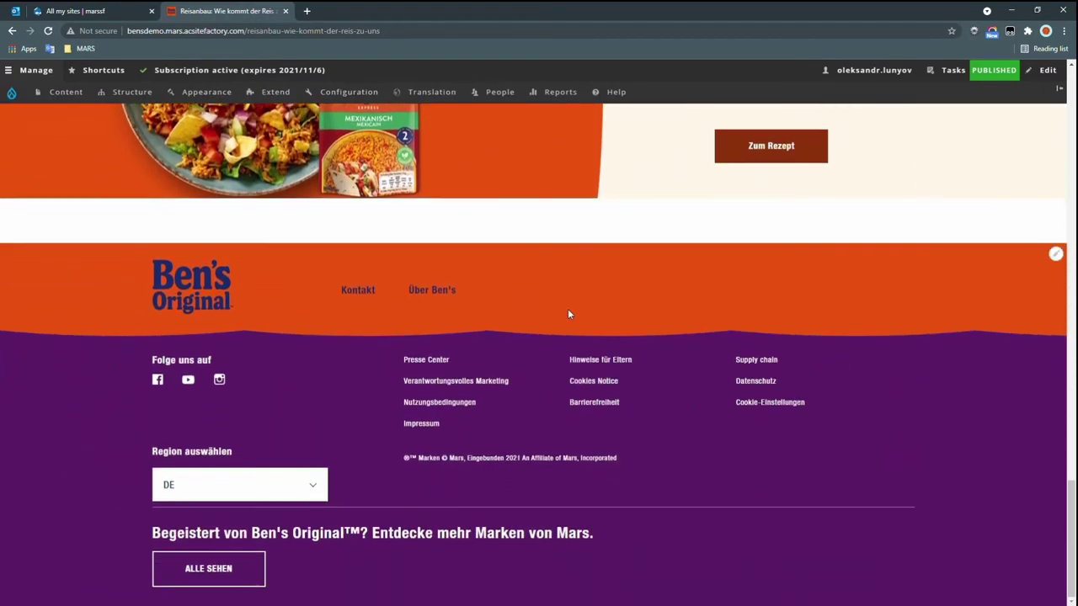
{"action": "scroll", "coordinate": [567, 314], "scroll_direction": "up", "scroll_amount": 10}
{"action": "scroll", "coordinate": [568, 314], "scroll_direction": "up", "scroll_amount": 15}
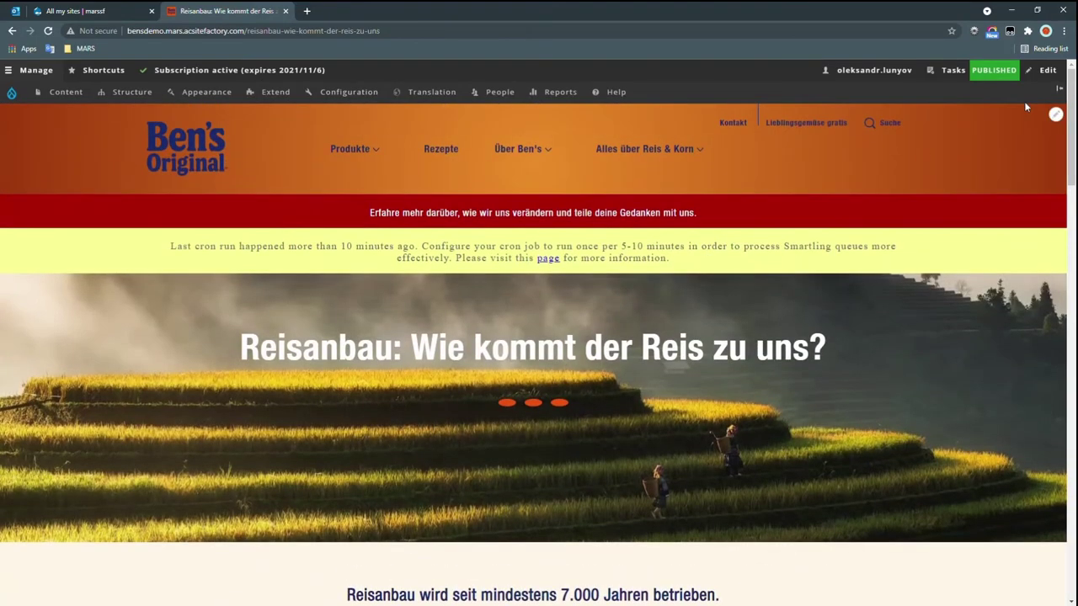